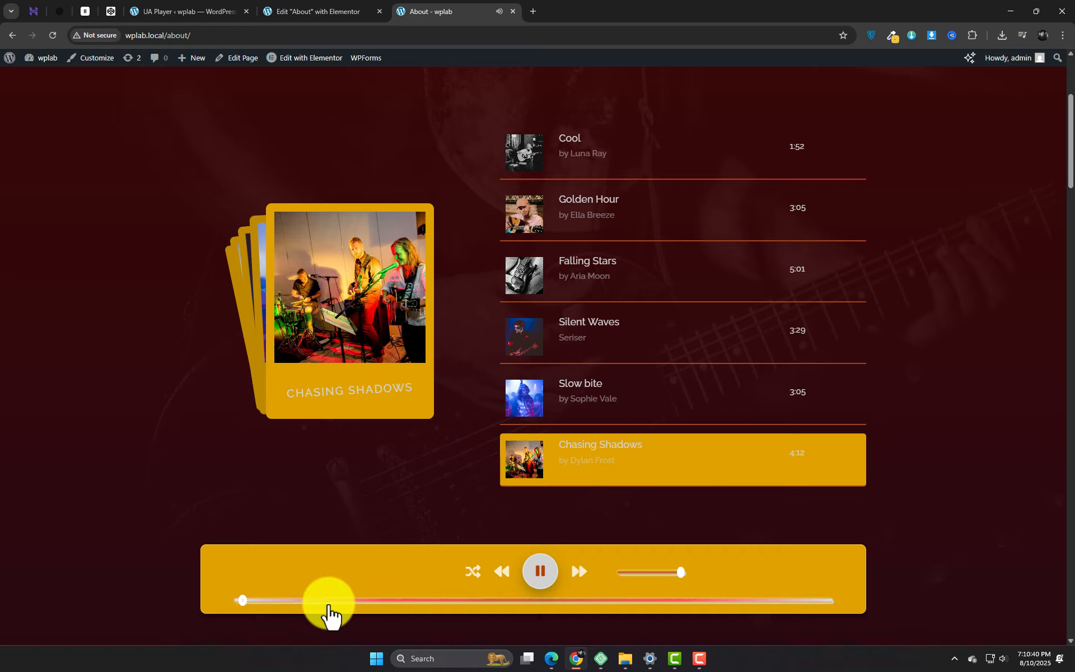
# Preview the audio player on the About page by seeking within the current track and shuffling the playlist.
pyautogui.click(331, 601)
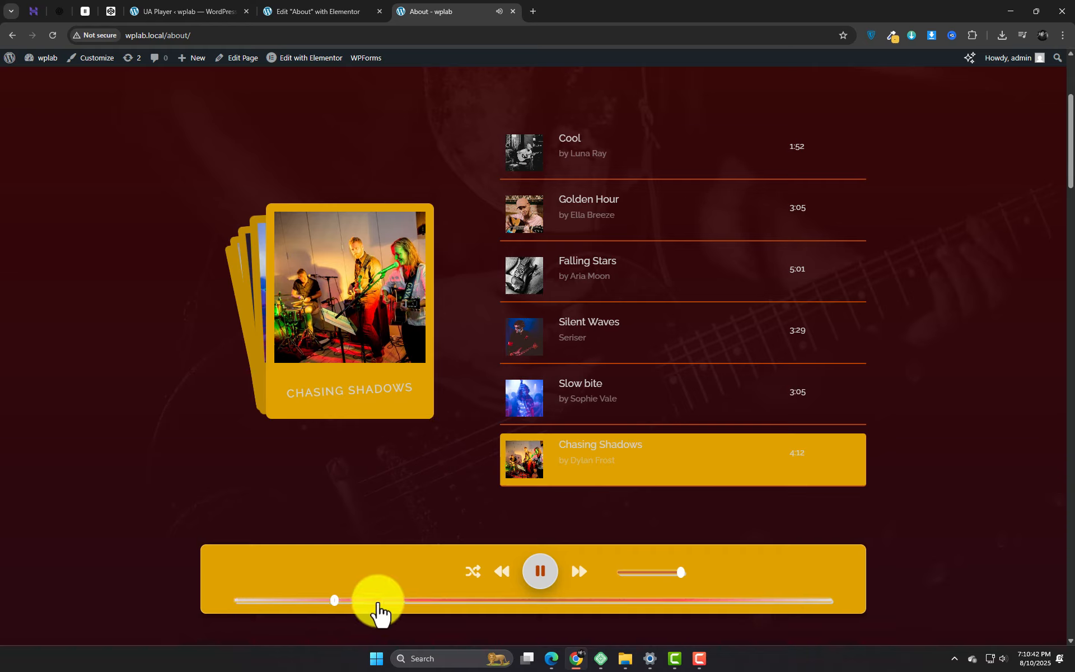
pyautogui.click(472, 573)
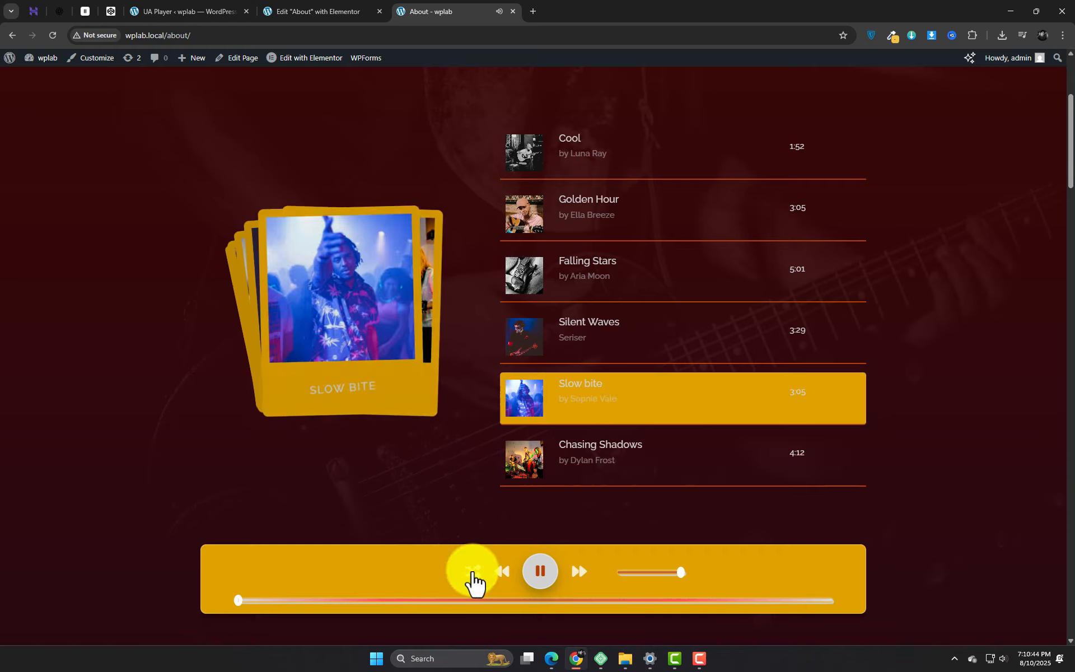
pyautogui.click(473, 572)
pyautogui.click(472, 572)
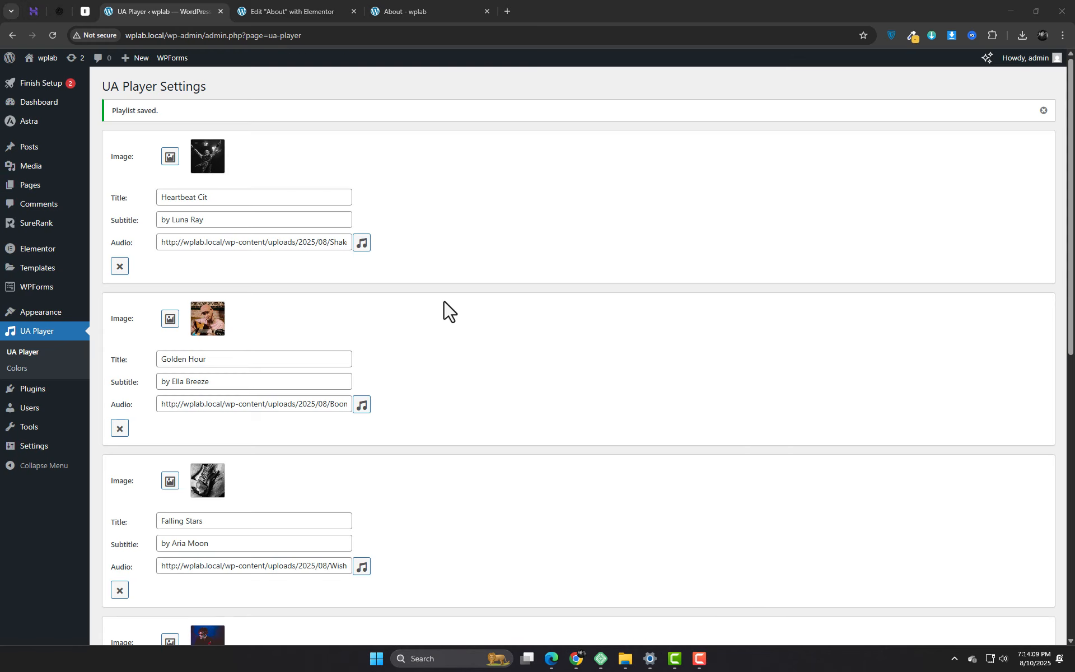
# Review the image, title, subtitle and audio fields of the tracks in the UA Player settings.
pyautogui.click(203, 201)
pyautogui.moveTo(204, 203); pyautogui.dragTo(151, 204)
pyautogui.moveTo(236, 224); pyautogui.dragTo(144, 224)
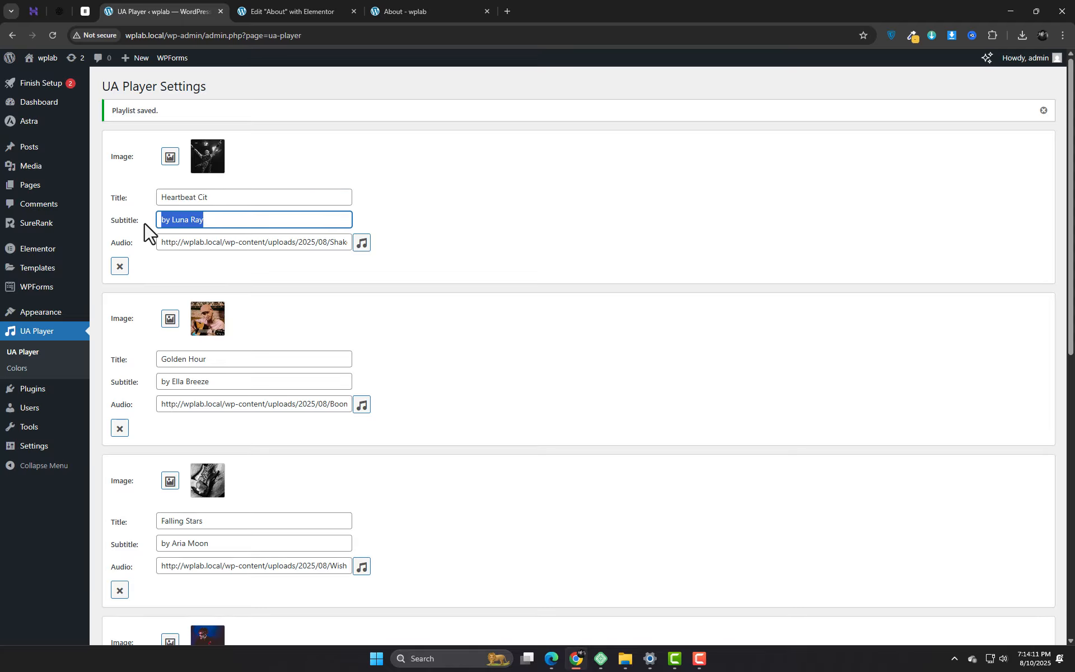
pyautogui.click(614, 363)
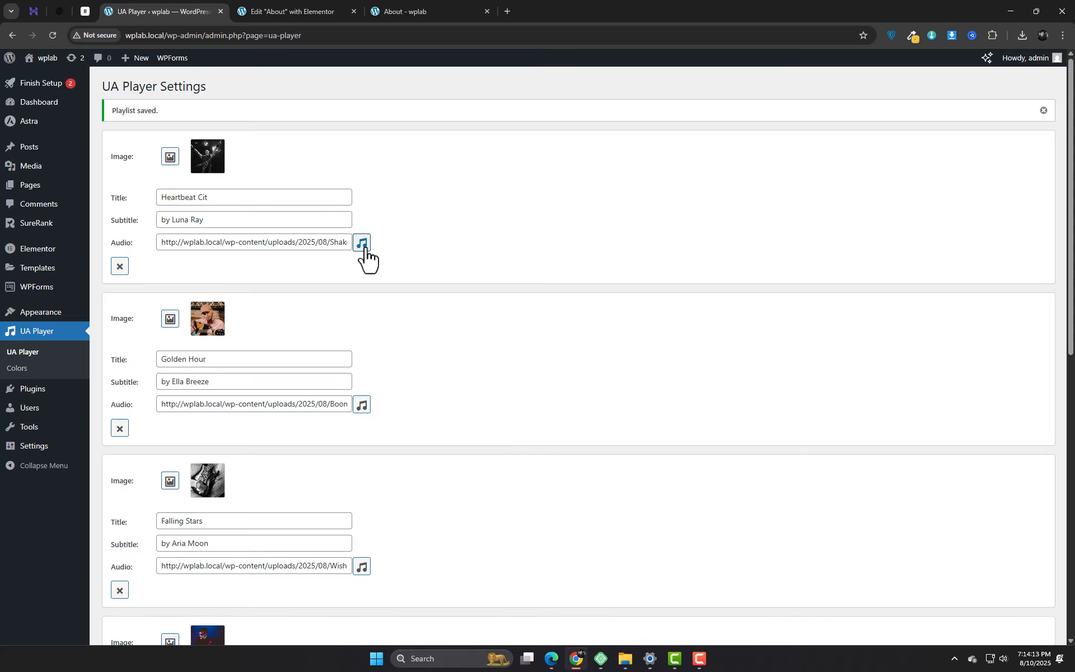
pyautogui.scroll(-3, 513, 488)
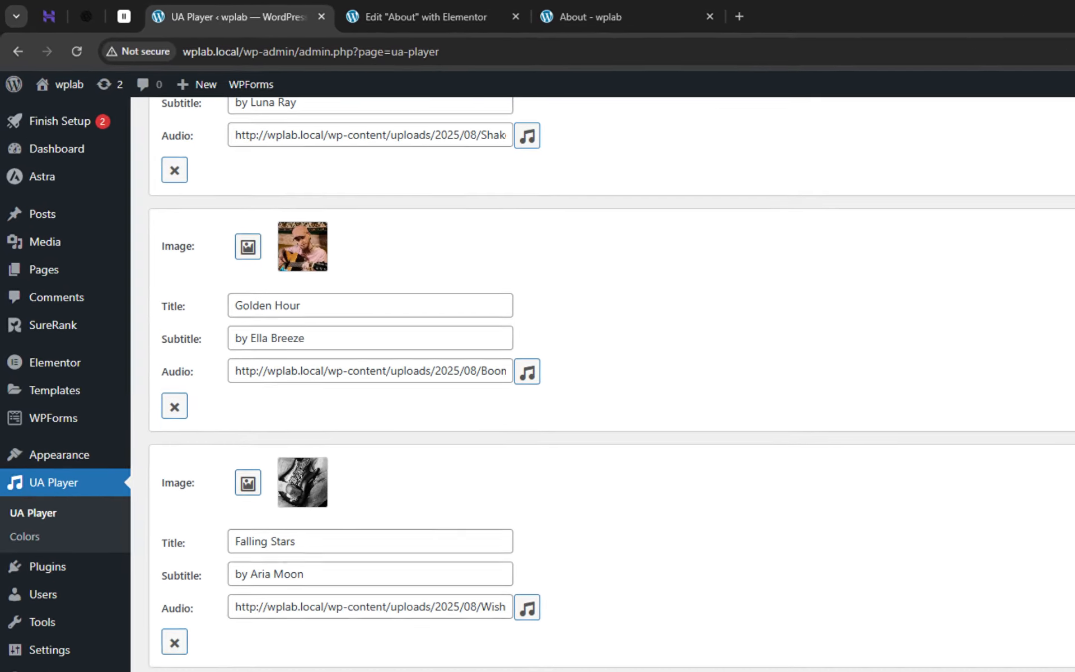
pyautogui.scroll(-10, 560, 392)
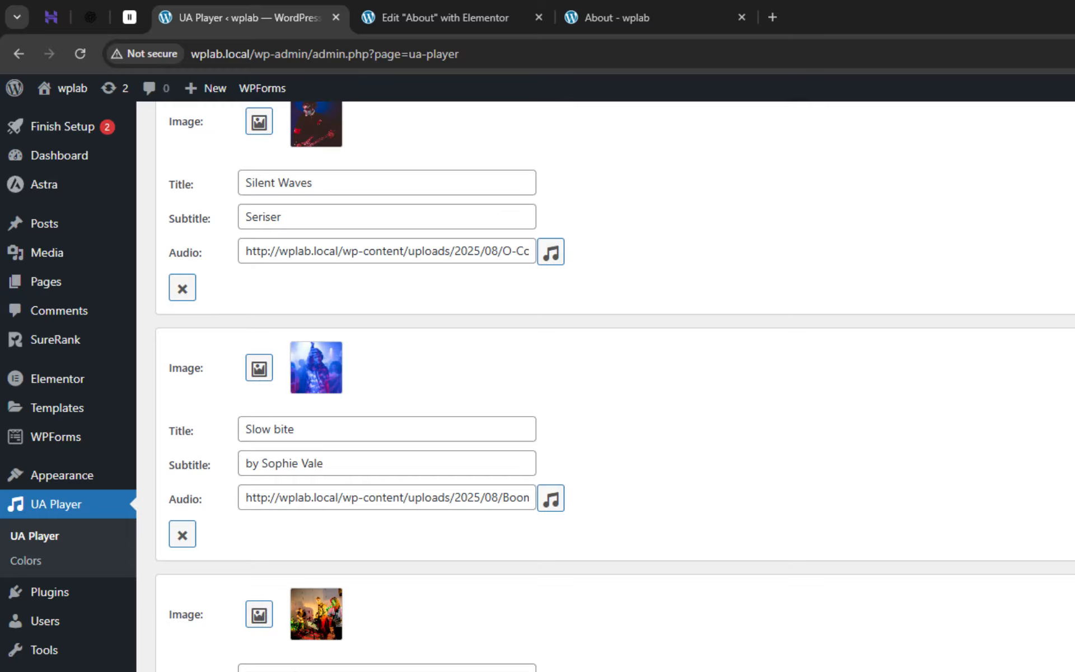
# View the UA Player color settings and swipe through the cover slider on the About page.
pyautogui.click(26, 562)
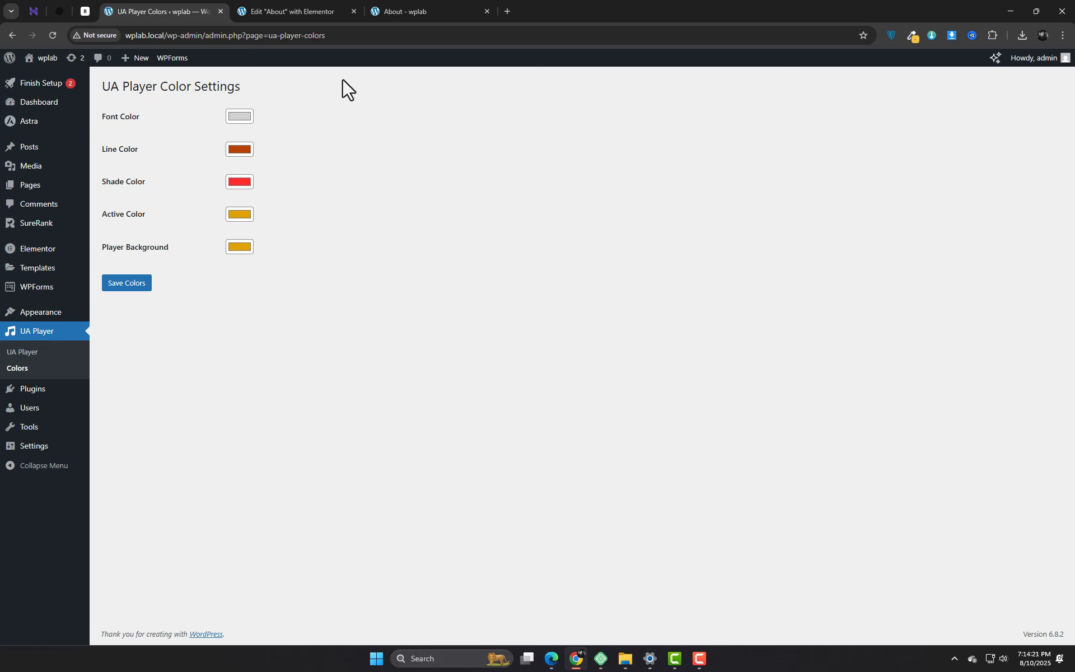
pyautogui.click(411, 11)
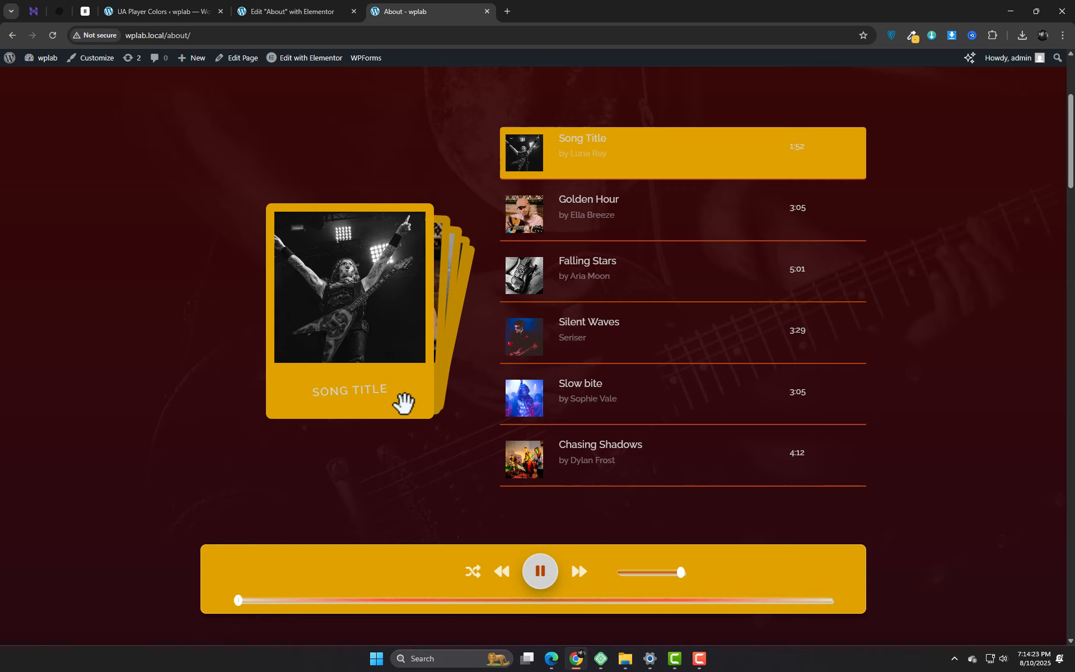
pyautogui.moveTo(403, 402); pyautogui.dragTo(312, 415)
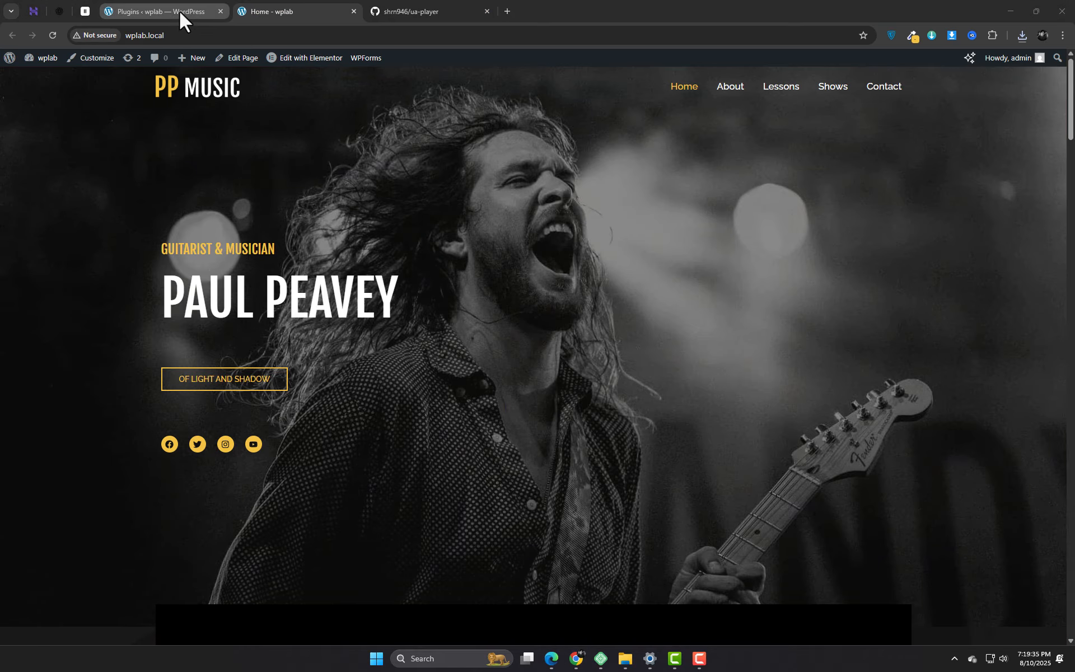
# Download the ua-player GitHub repository as a ZIP archive and check the downloaded archive's contents.
pyautogui.click(414, 12)
pyautogui.click(373, 185)
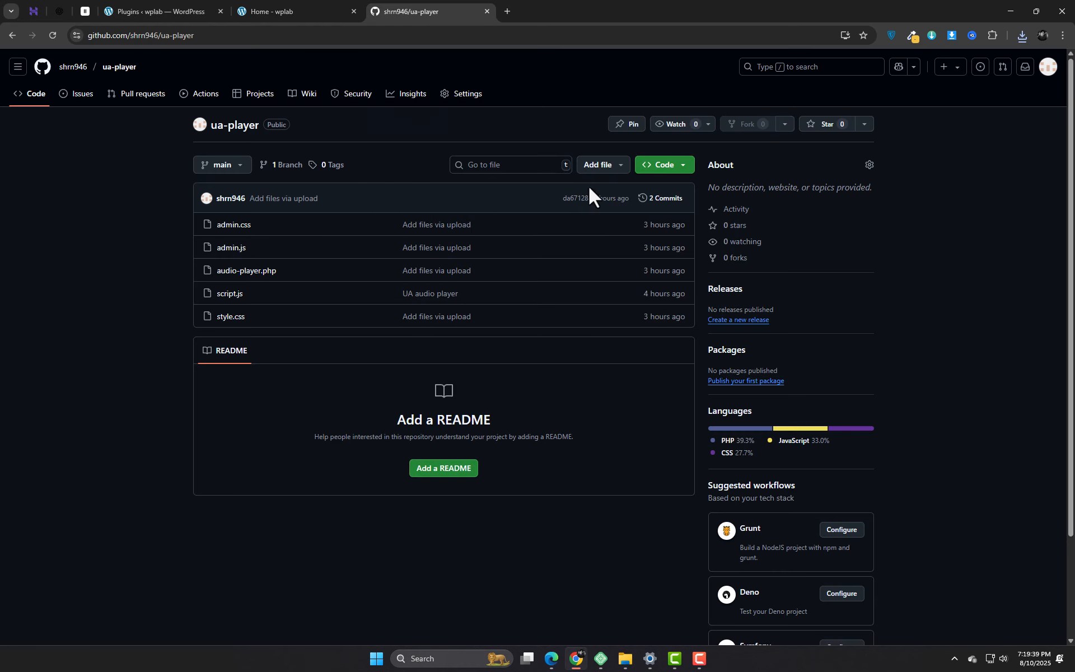
pyautogui.click(661, 165)
pyautogui.click(537, 332)
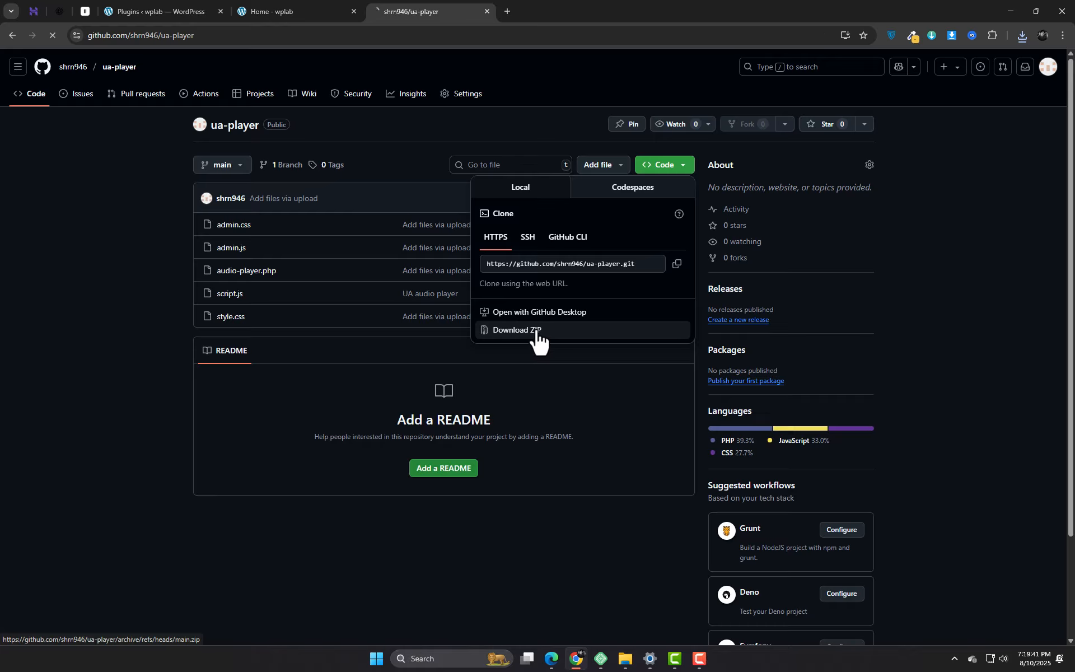
pyautogui.click(1024, 38)
pyautogui.click(1026, 51)
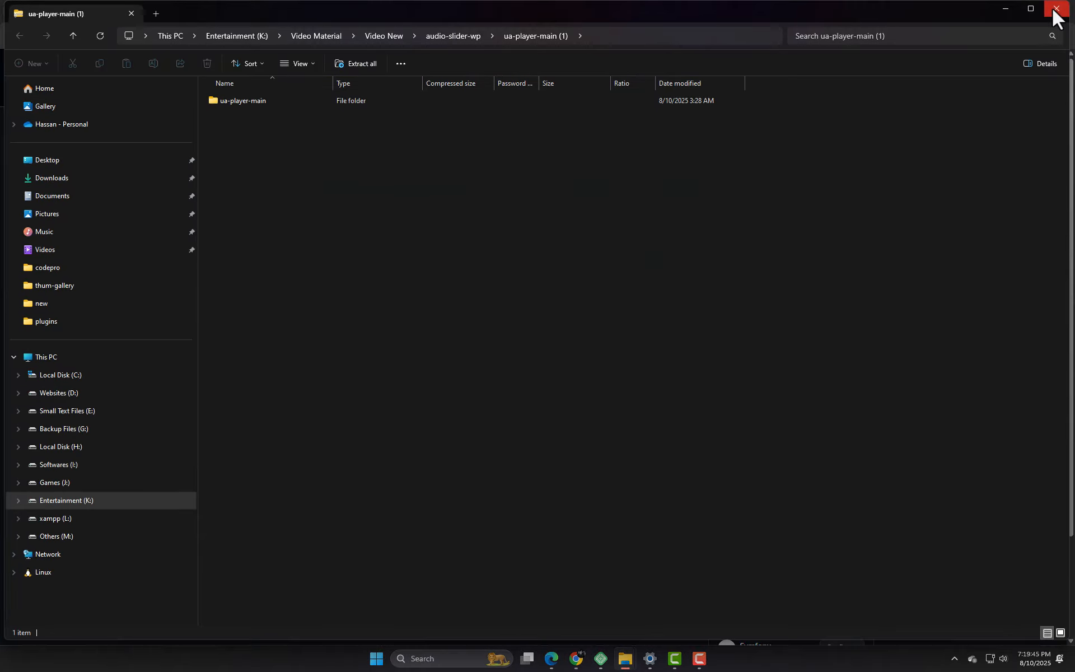
pyautogui.click(1052, 8)
# Upload ua-player-main.zip as a new WordPress plugin, install it and activate it.
pyautogui.click(132, 9)
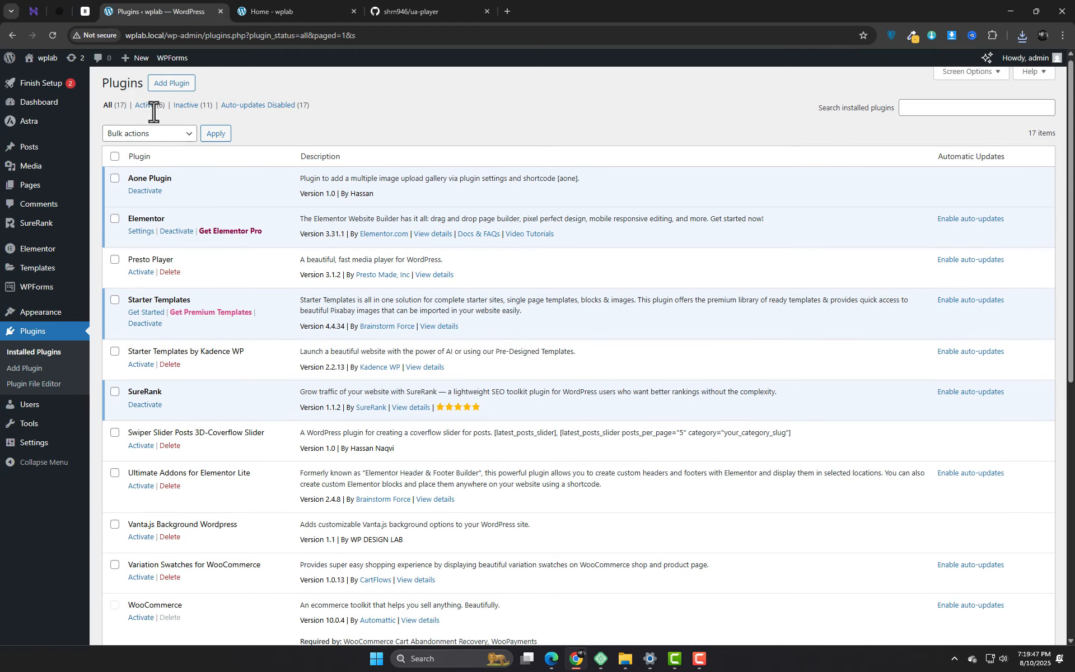
pyautogui.scroll(1, 154, 112)
pyautogui.click(173, 88)
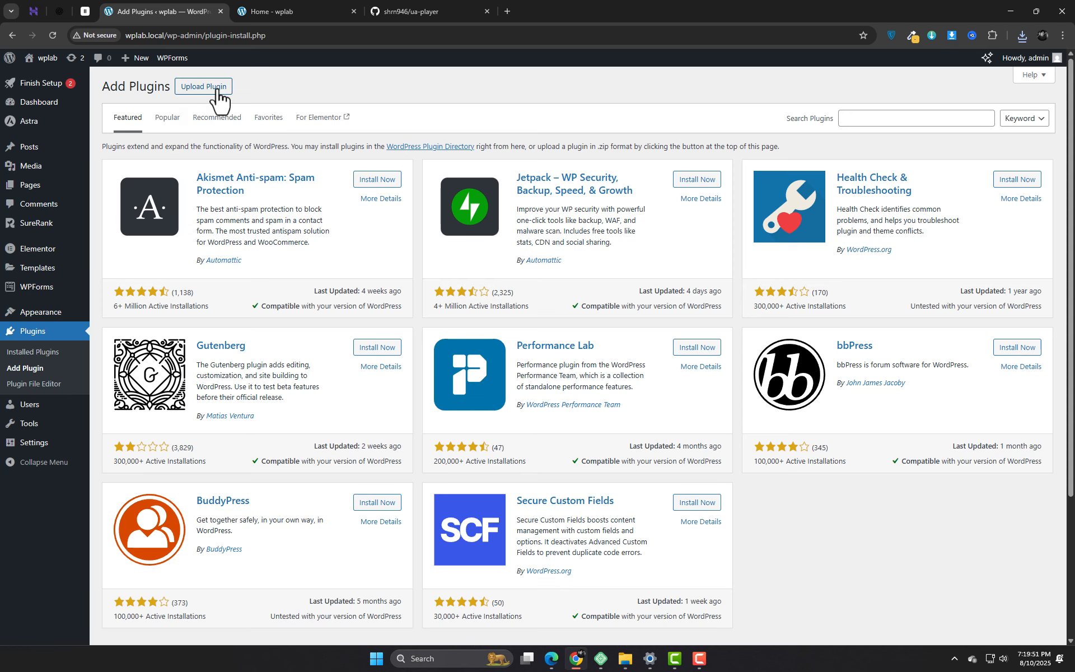
pyautogui.click(210, 90)
pyautogui.click(493, 187)
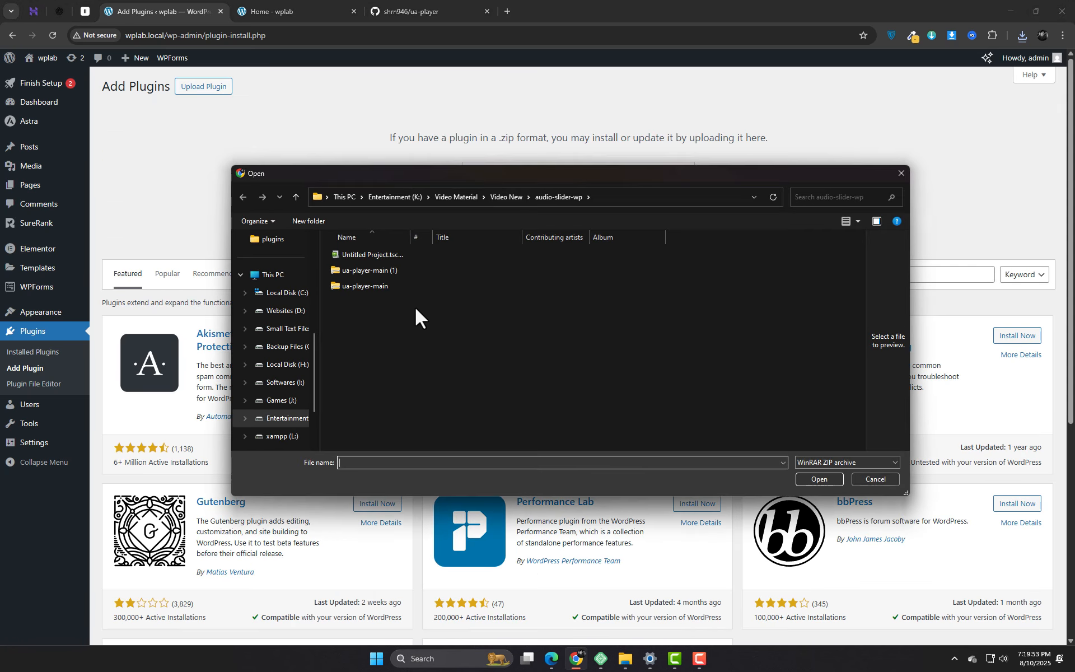
pyautogui.click(355, 287)
pyautogui.click(825, 477)
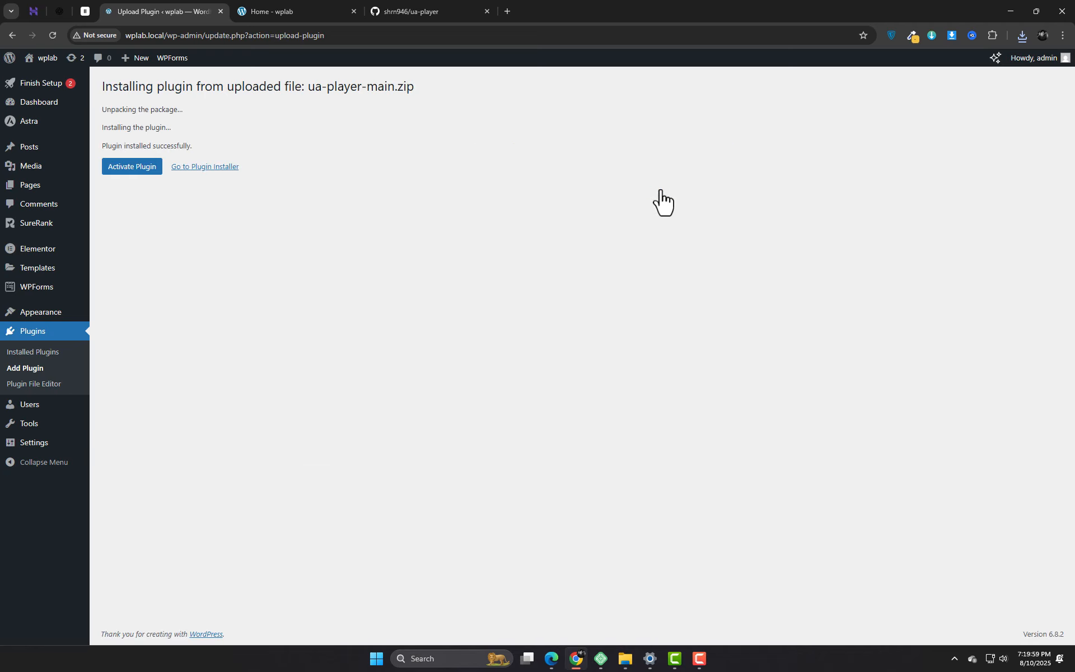
pyautogui.click(134, 172)
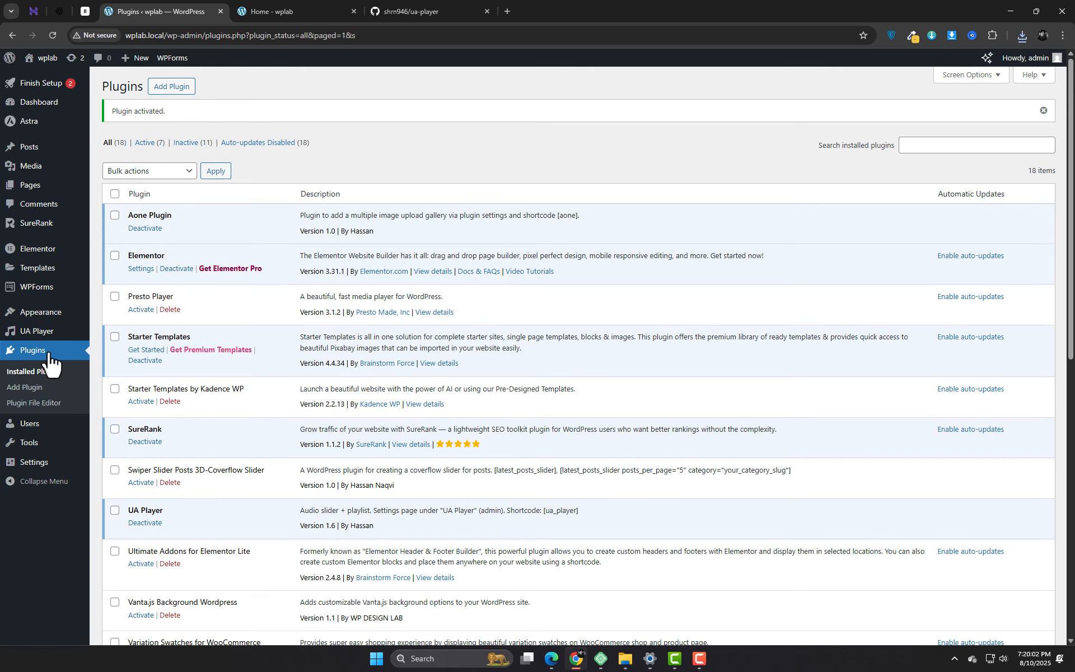
# Remove the last track, Chasing Shadows, from the playlist in the UA Player settings.
pyautogui.moveTo(45, 335)
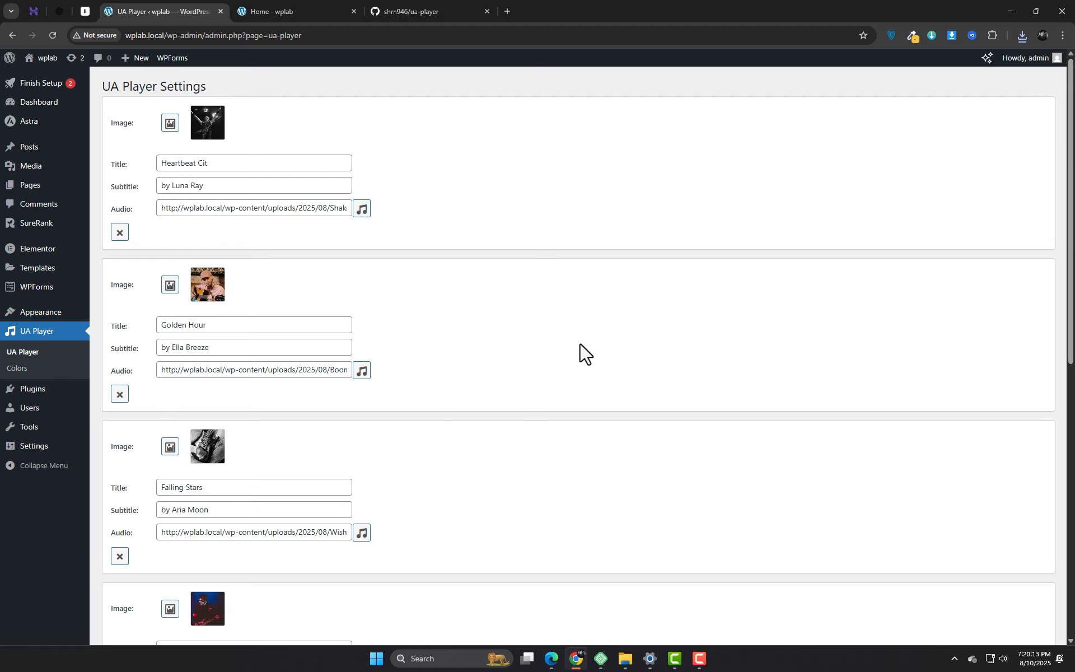
pyautogui.scroll(-9, 603, 404)
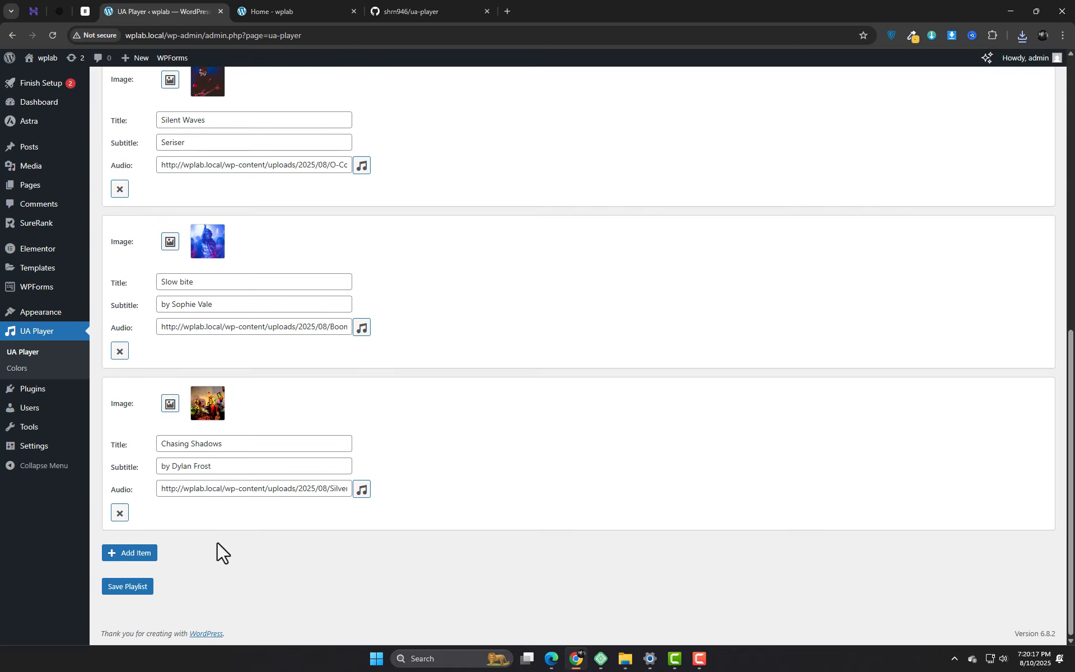
pyautogui.click(119, 514)
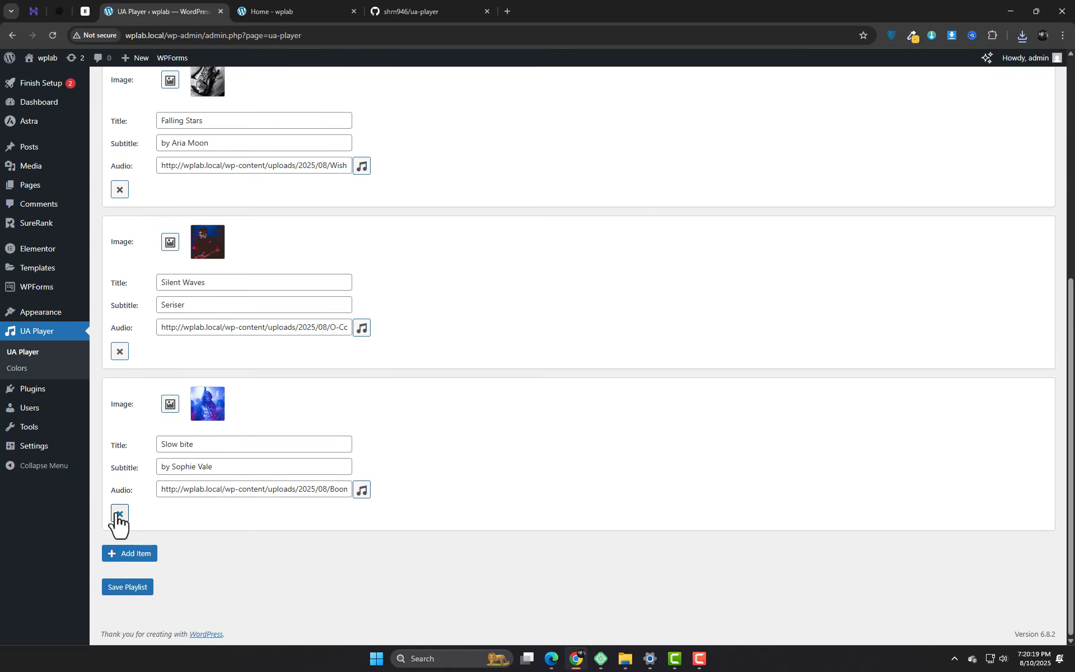
# Add a playlist item with the title "New Song" and the subtitle "Singer Name".
pyautogui.click(146, 555)
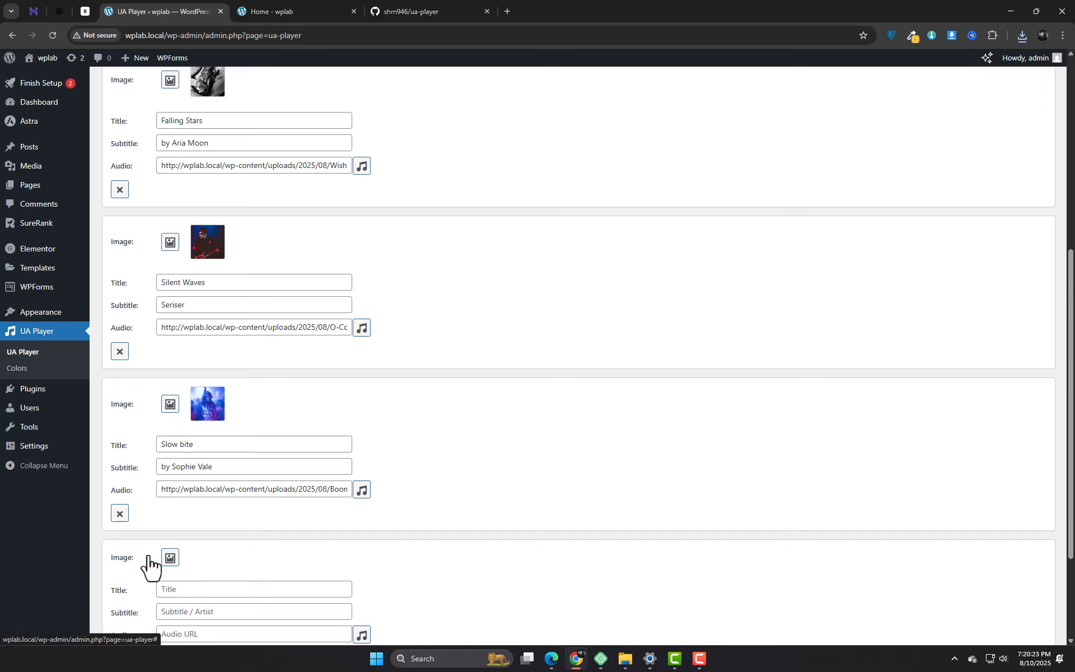
pyautogui.scroll(-3, 440, 459)
pyautogui.click(190, 444)
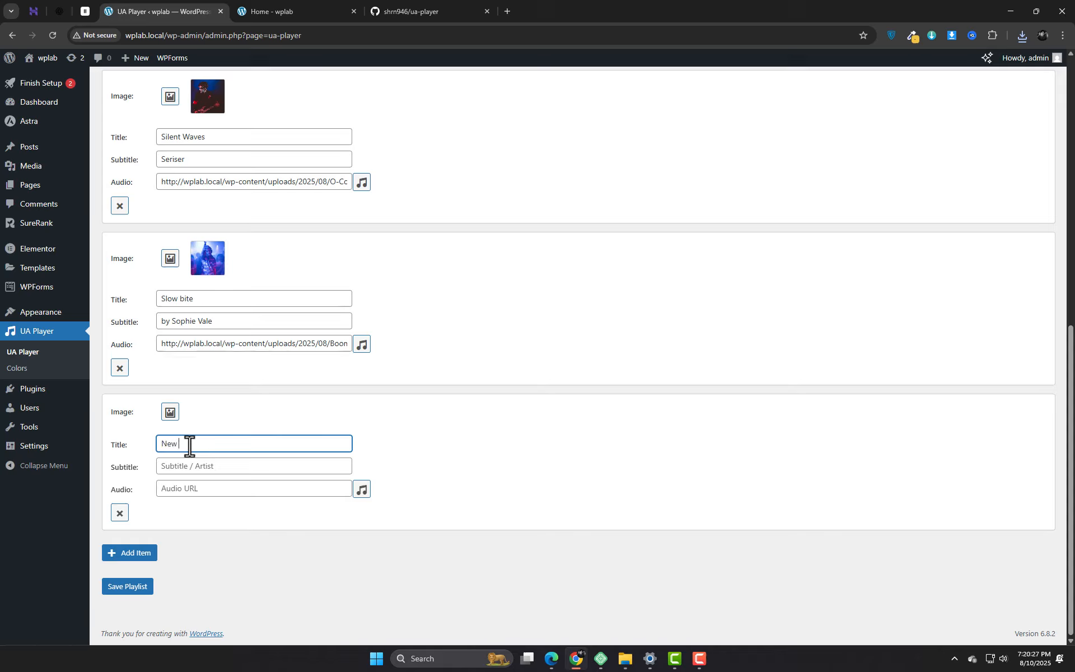
pyautogui.click(185, 468)
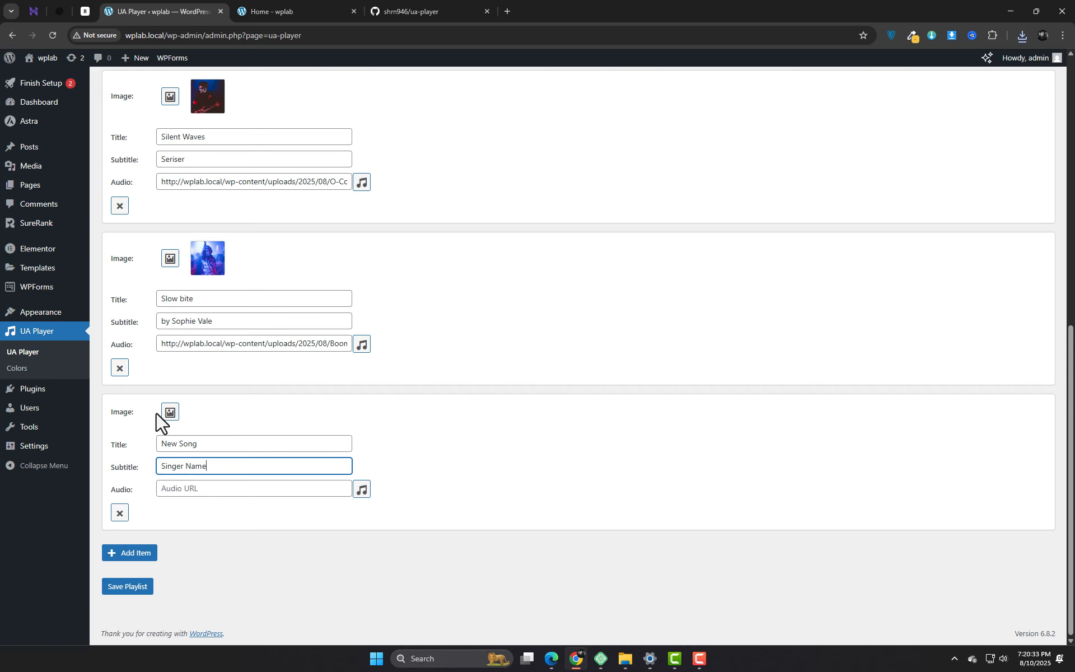
# Assign the media library image lesson-1p-3.jpg to the new playlist item.
pyautogui.click(170, 412)
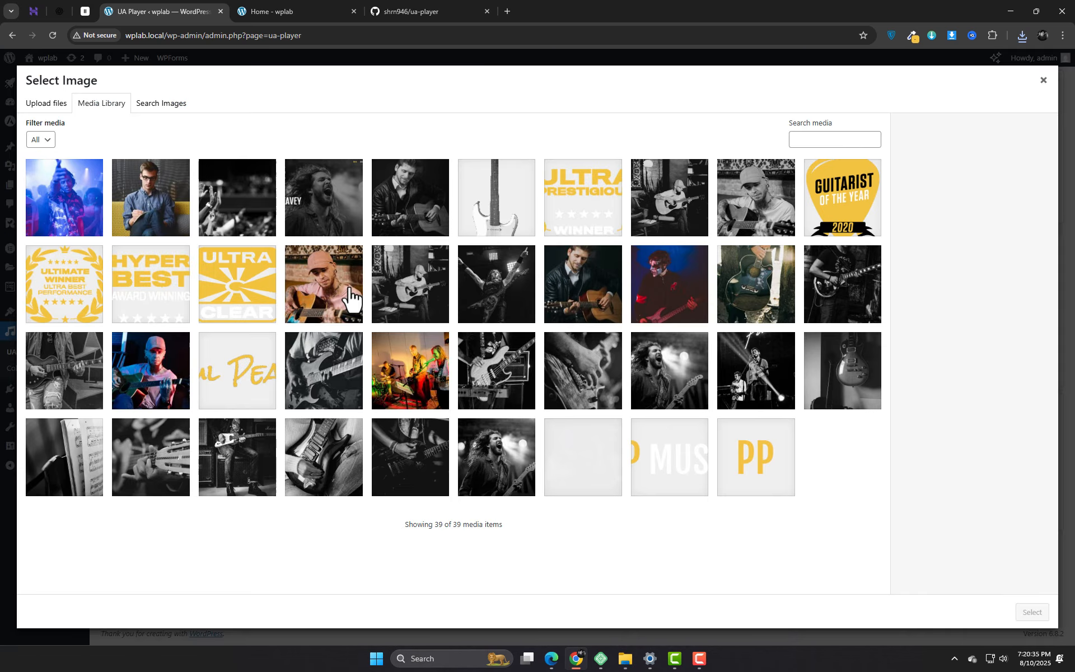
pyautogui.click(168, 392)
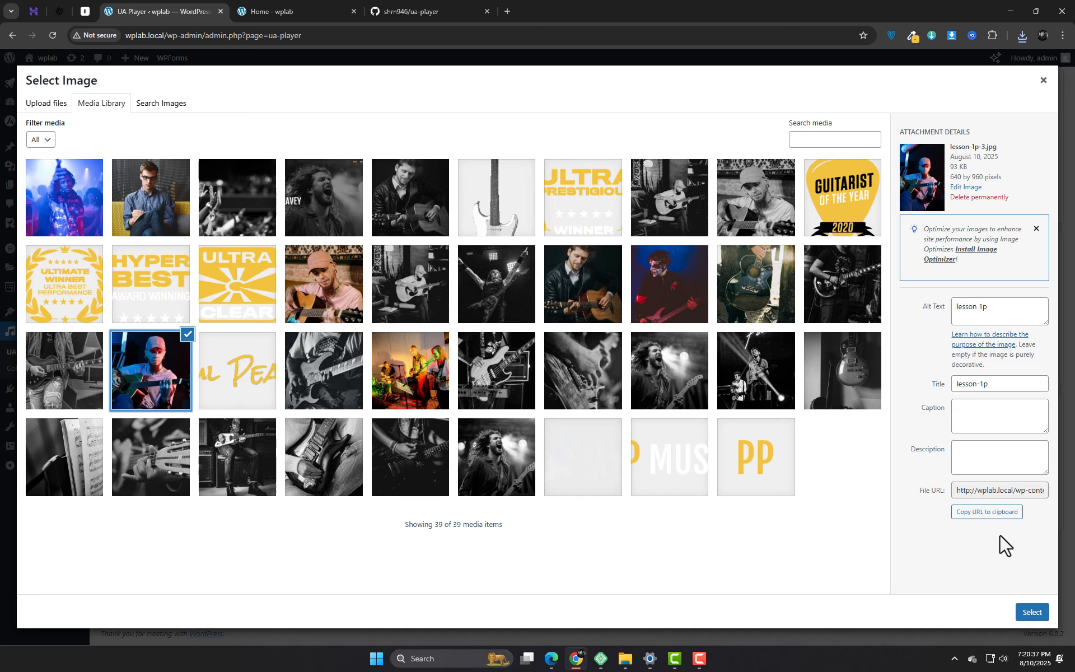
pyautogui.click(1032, 612)
# Assign the audio file On-The-Rocks-TrackTribe.mp3 from the media library to the new playlist item.
pyautogui.click(262, 506)
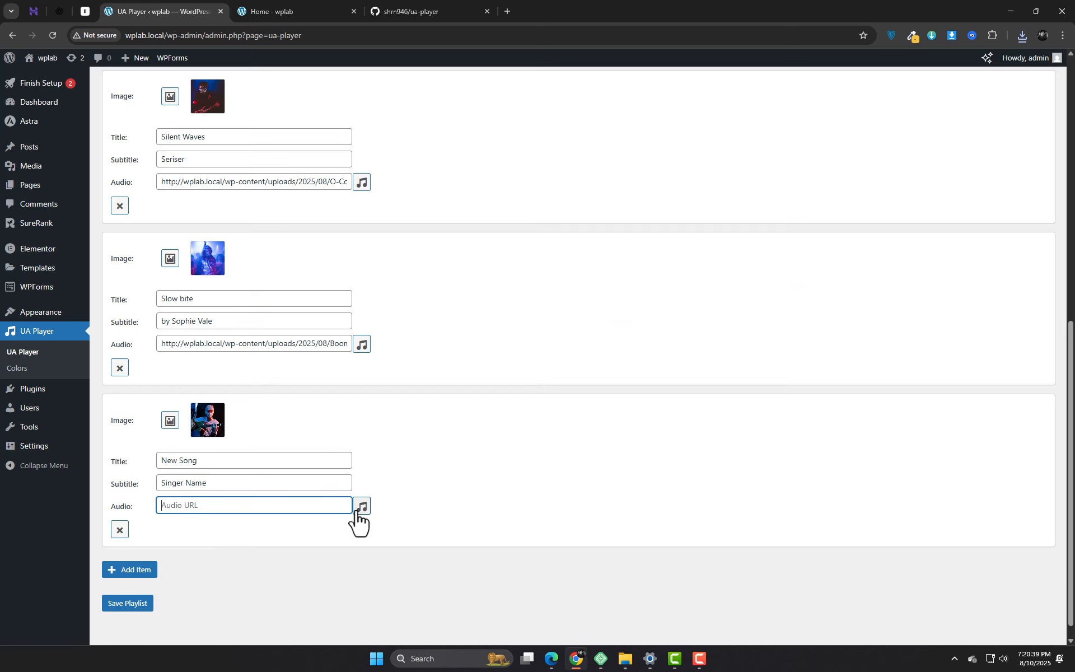
pyautogui.click(359, 511)
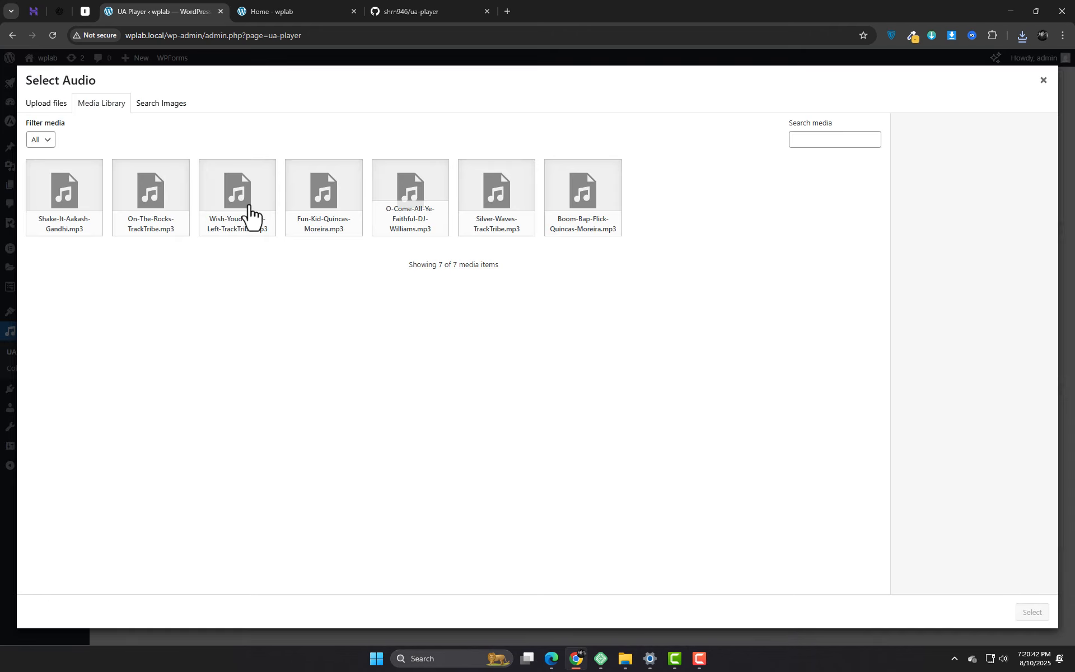
pyautogui.click(163, 212)
pyautogui.click(1031, 612)
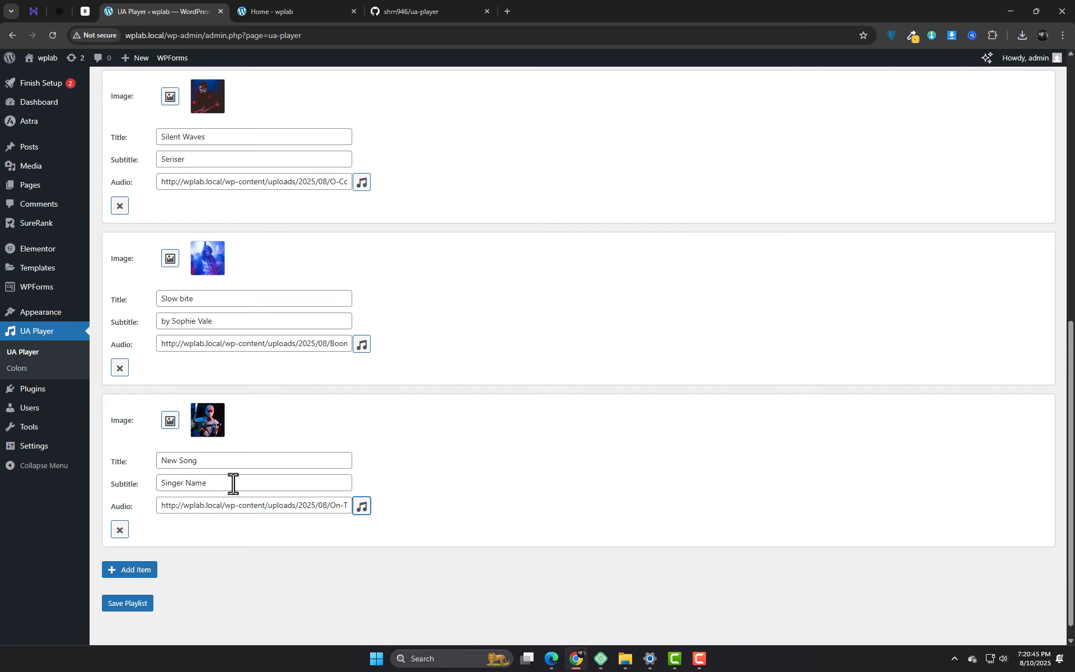
# Retitle the new item "On the Rocks", enter the artist's name as its subtitle and save the playlist.
pyautogui.moveTo(210, 463); pyautogui.dragTo(130, 469)
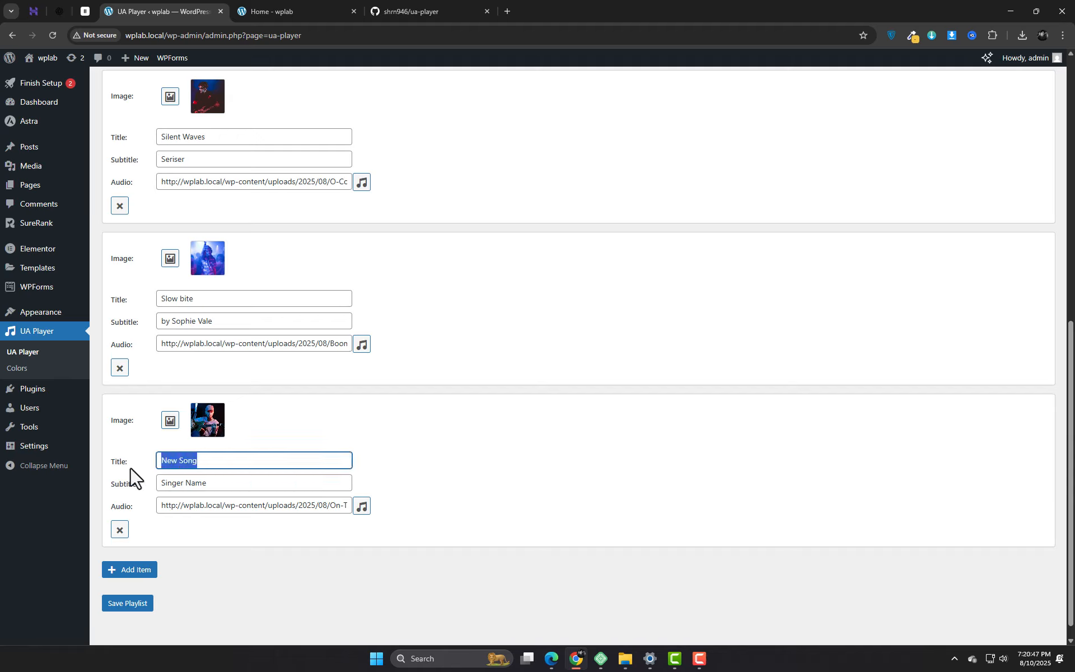
pyautogui.write('On the Rocks')
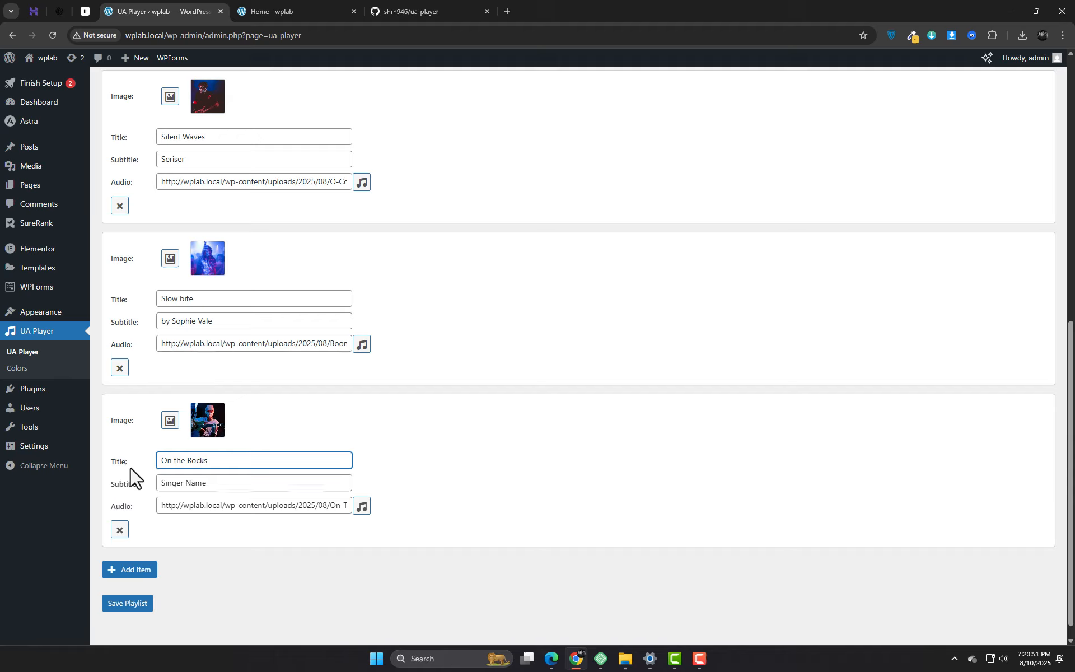
pyautogui.moveTo(217, 487); pyautogui.dragTo(174, 477)
pyautogui.click(203, 495)
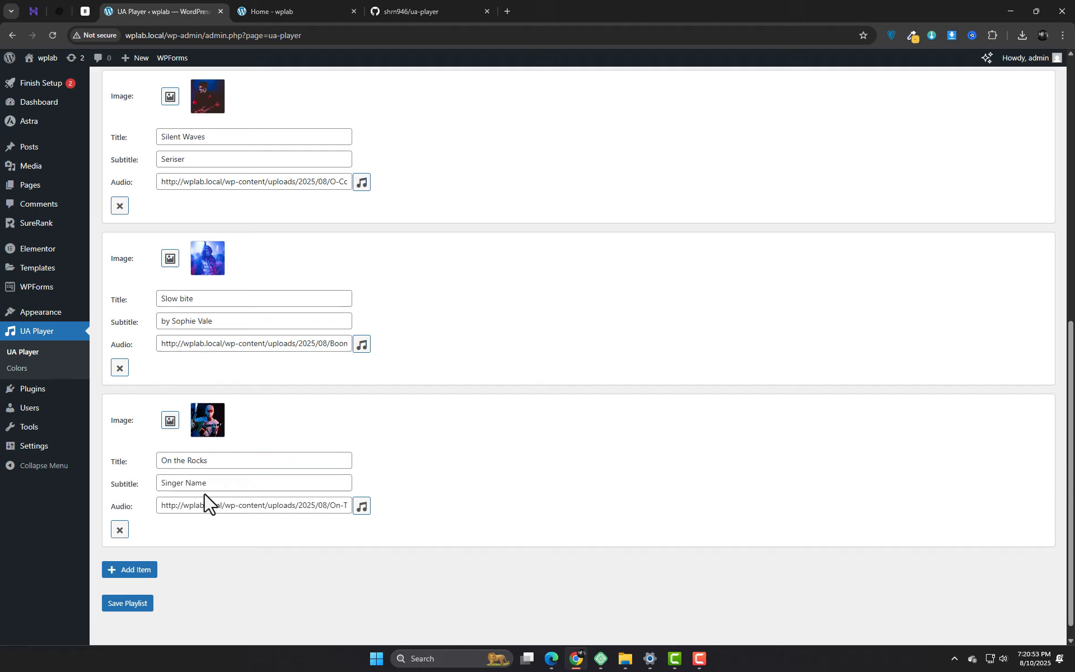
pyautogui.click(193, 485)
pyautogui.write('Jhon')
pyautogui.click(127, 603)
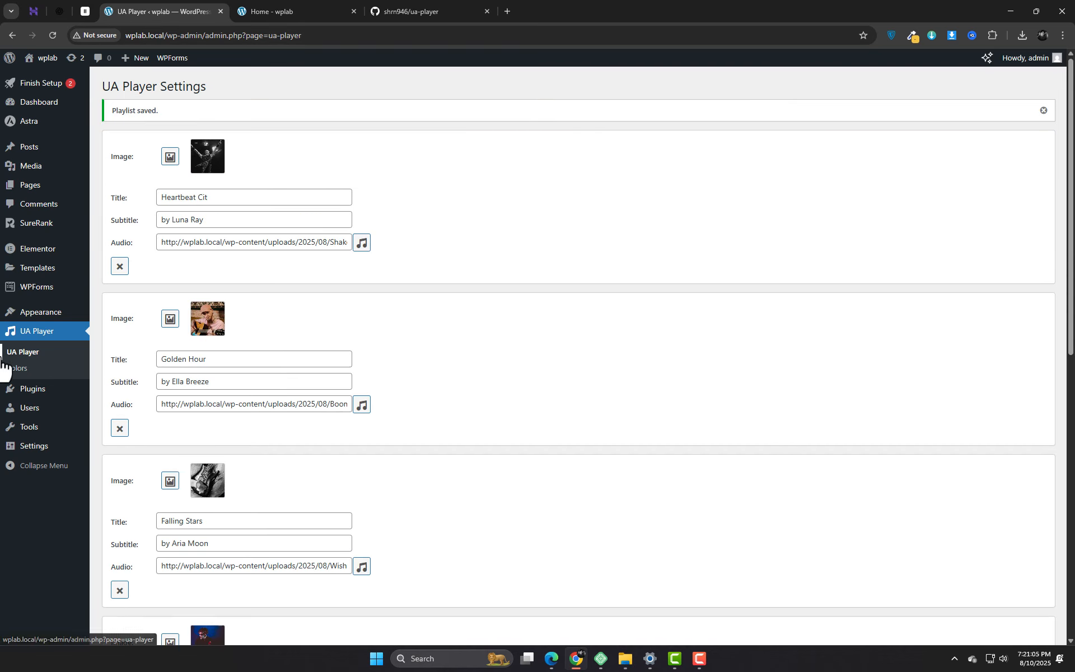
# Copy the [ua_player] shortcode from the UA Player plugin's description in the list of installed plugins.
pyautogui.moveTo(39, 386)
pyautogui.click(124, 391)
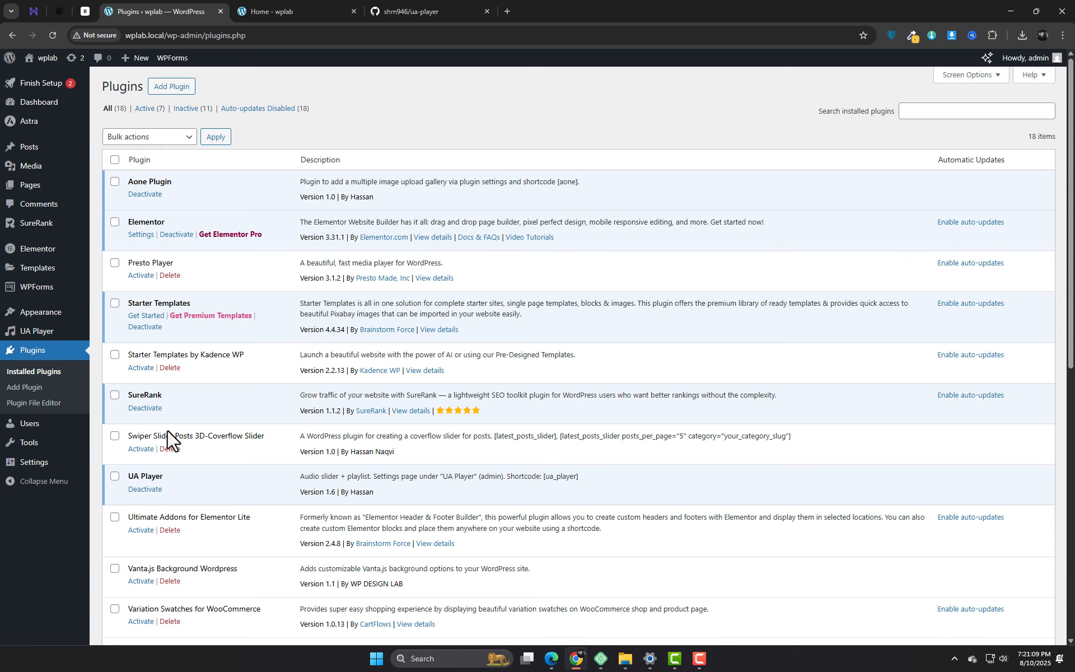
pyautogui.scroll(-3, 182, 423)
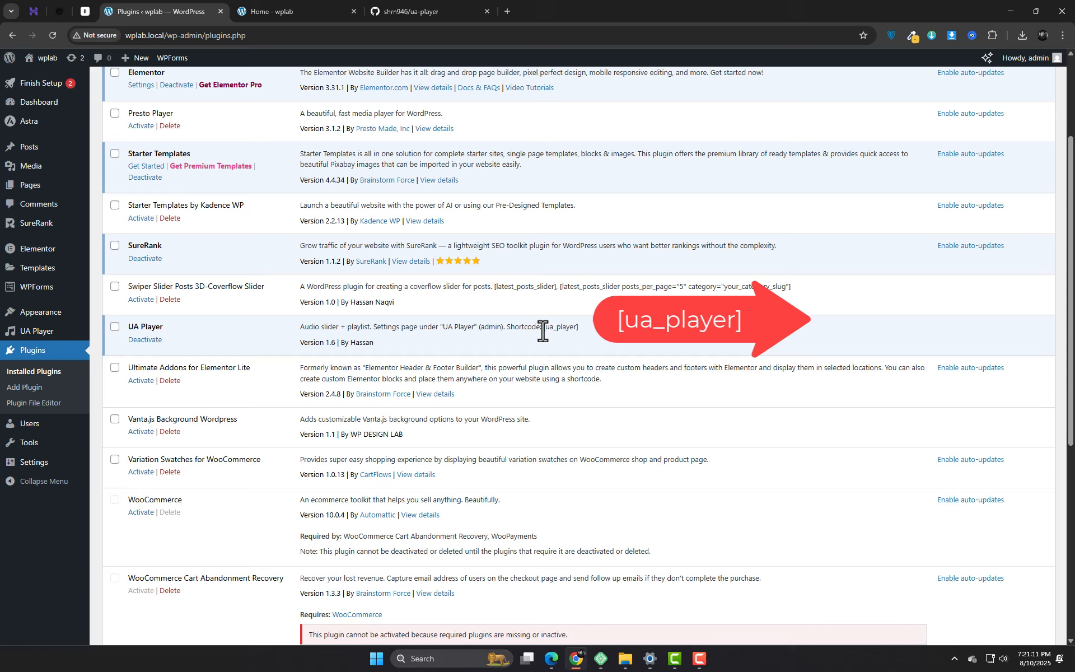
pyautogui.moveTo(557, 331); pyautogui.dragTo(581, 328)
pyautogui.rightClick(580, 328)
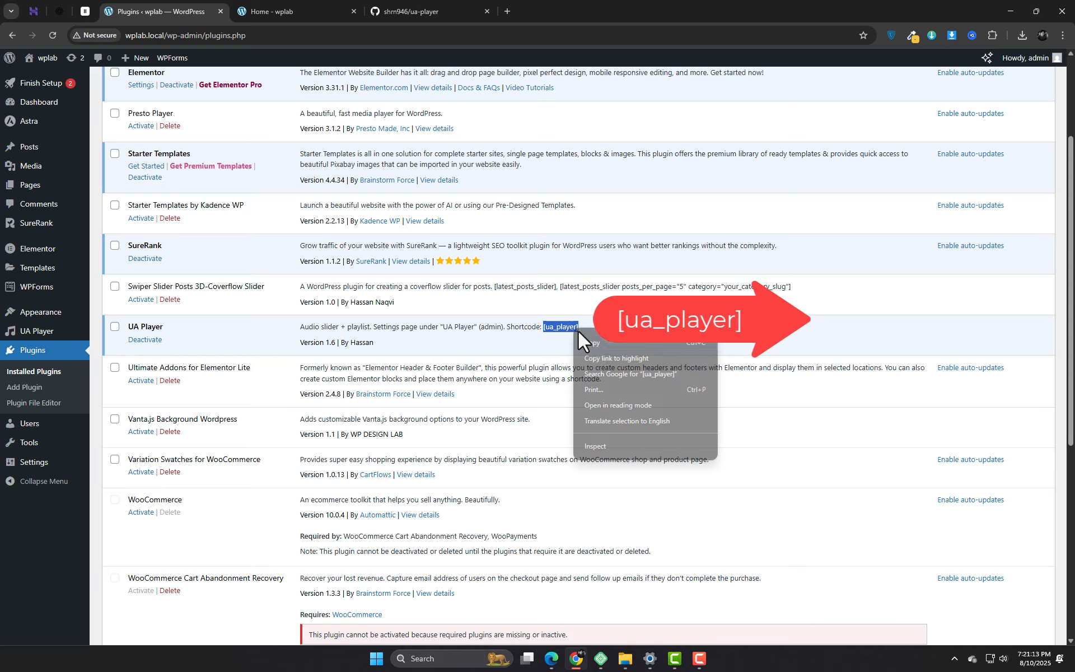
pyautogui.click(600, 343)
# Open the Themes page and open the wplab site's front end in a new browser tab.
pyautogui.moveTo(68, 312)
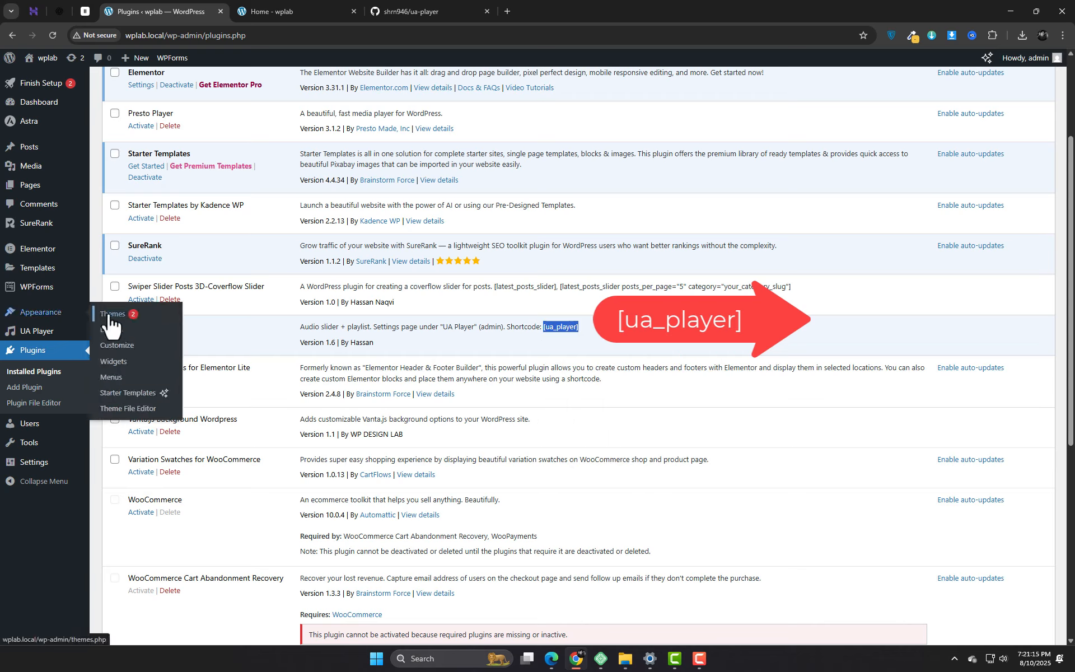
pyautogui.click(108, 315)
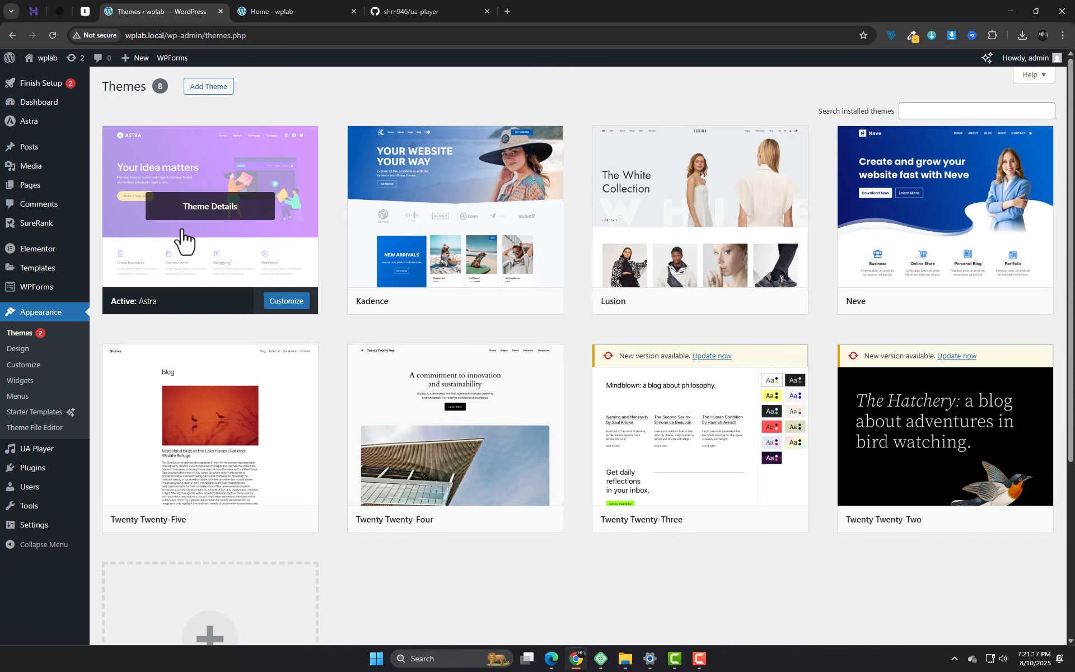
pyautogui.moveTo(42, 62)
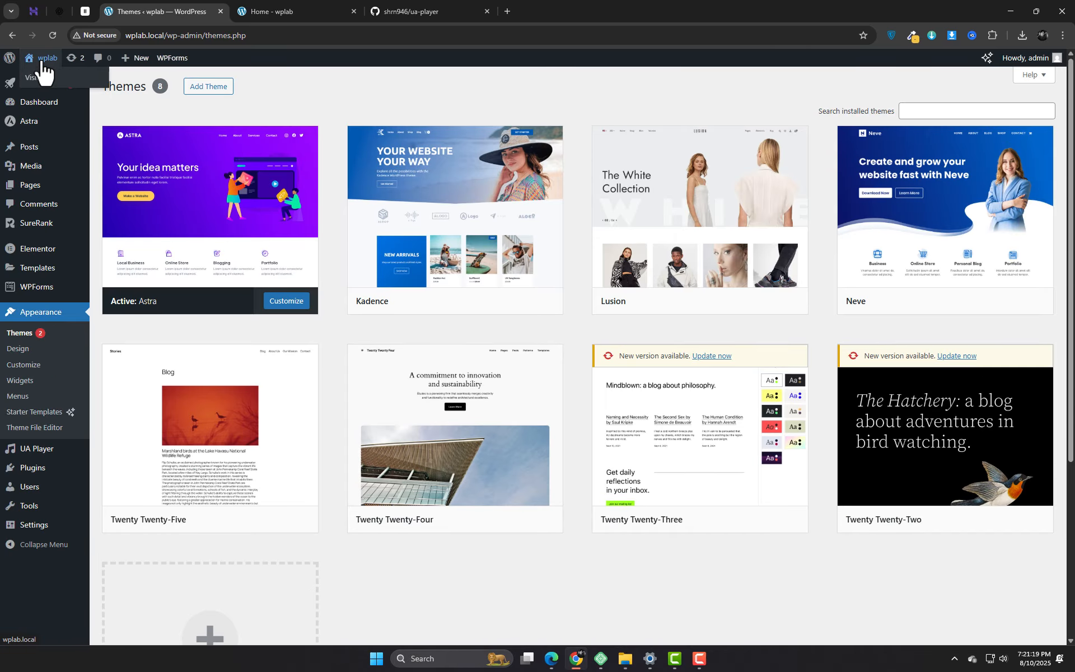
pyautogui.rightClick(51, 70)
pyautogui.click(59, 73)
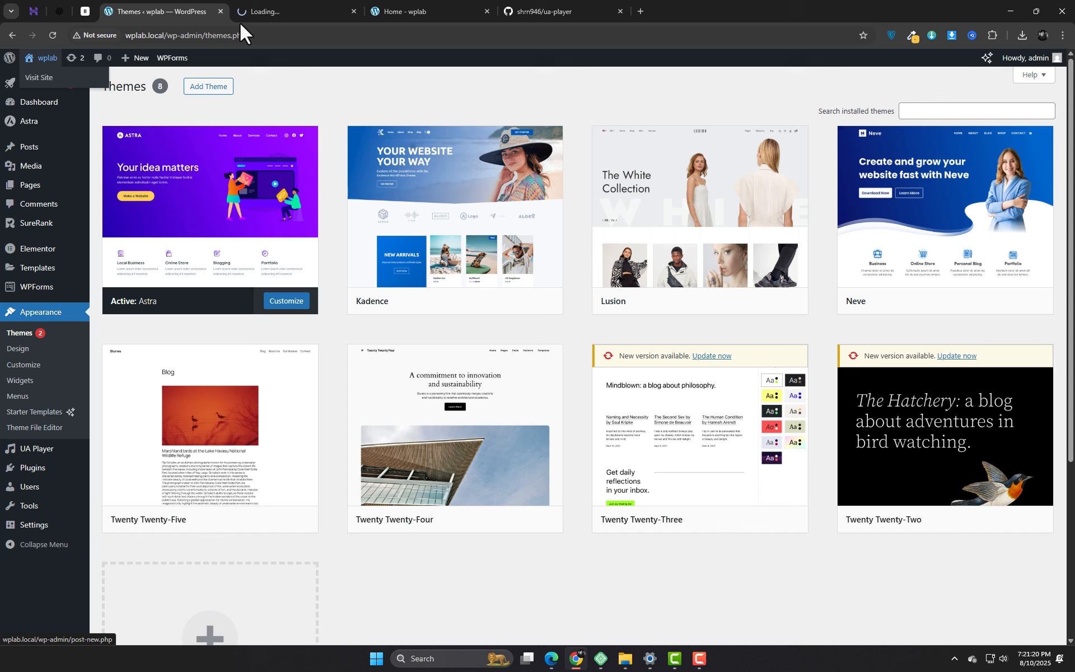
pyautogui.click(305, 1)
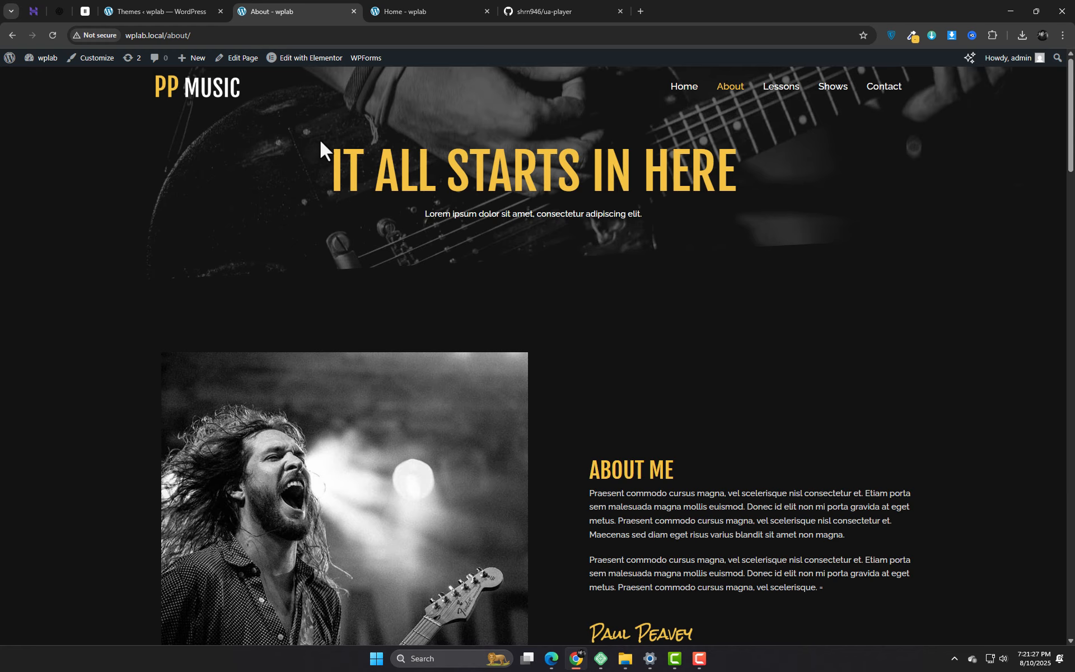
# Open the site's About page for editing with Elementor in a new browser tab.
pyautogui.rightClick(329, 73)
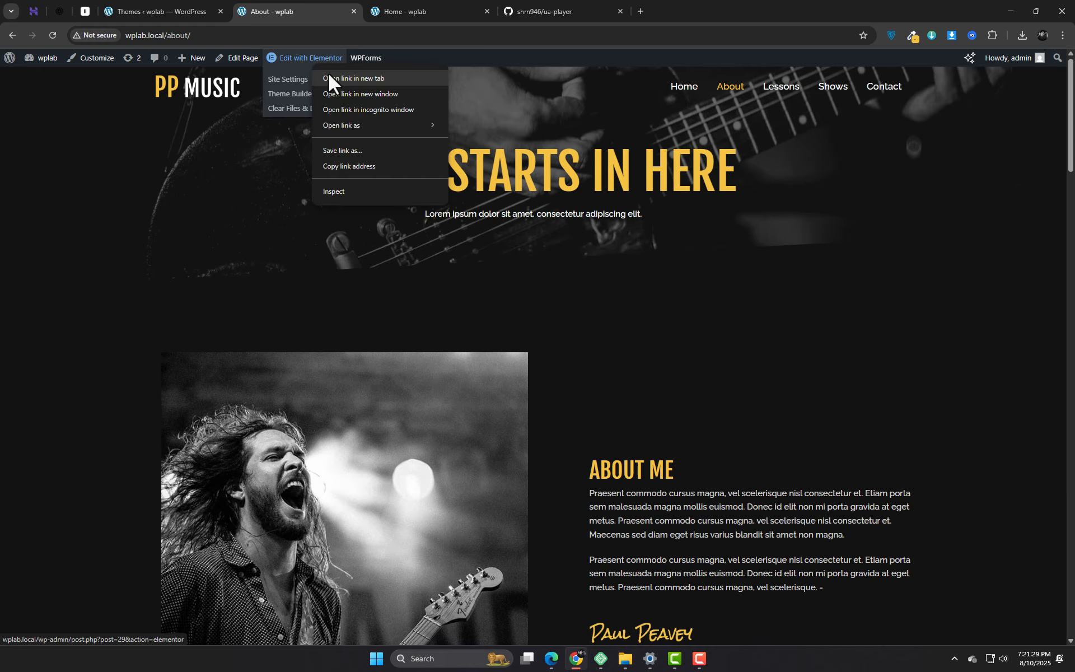
pyautogui.click(342, 80)
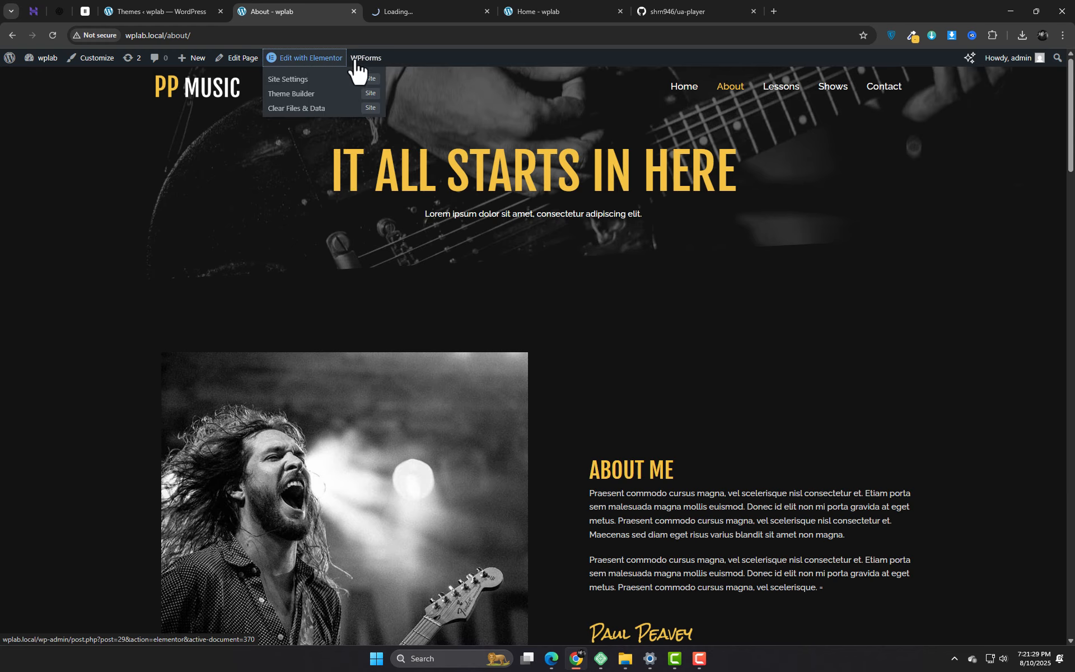
pyautogui.click(424, 1)
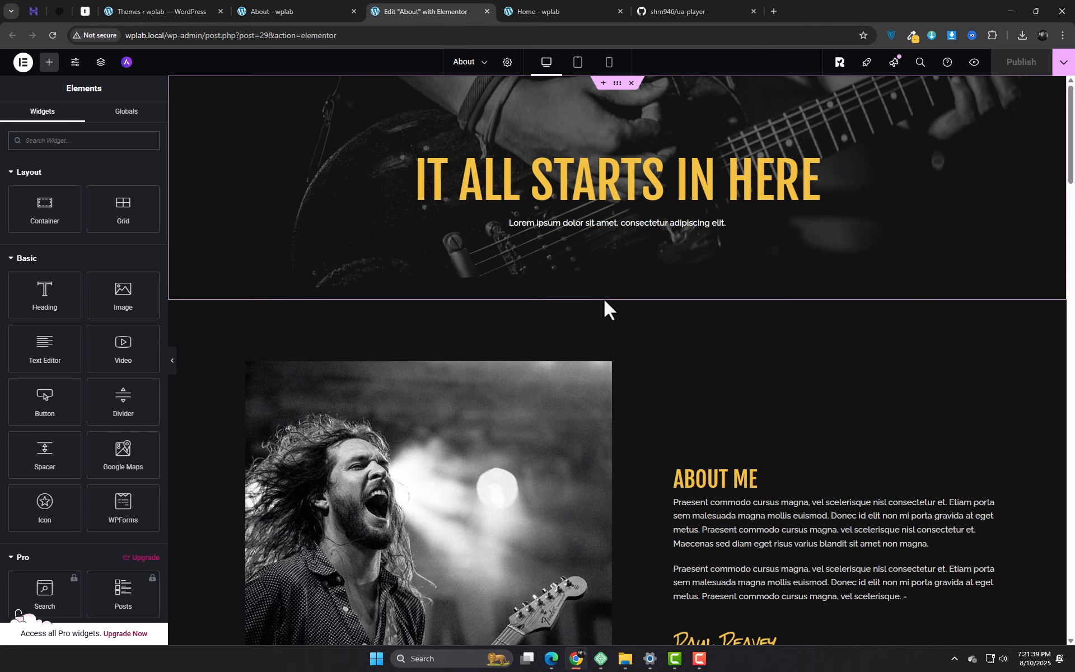
# Insert a flexbox container with column direction between the hero banner and the About Me section.
pyautogui.click(604, 294)
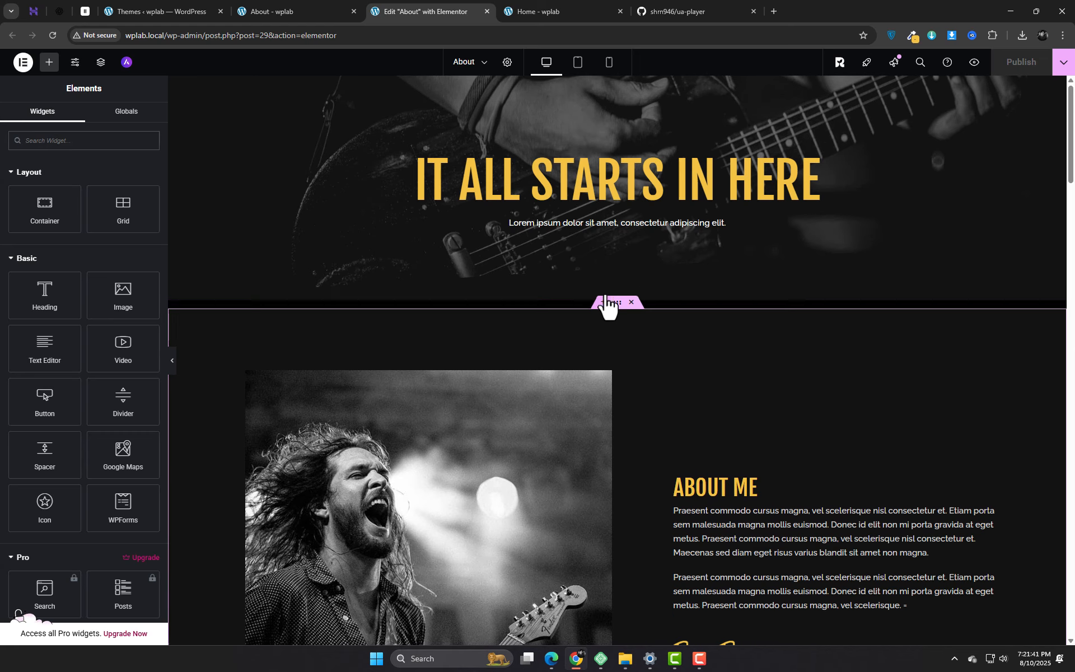
pyautogui.click(576, 351)
pyautogui.click(564, 392)
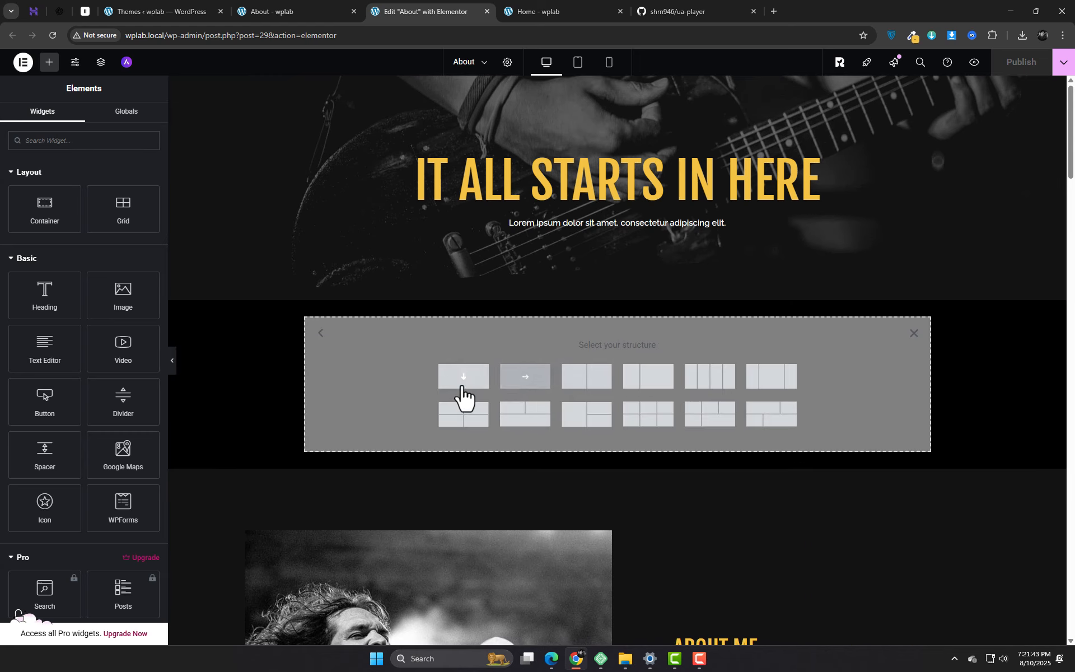
pyautogui.click(462, 376)
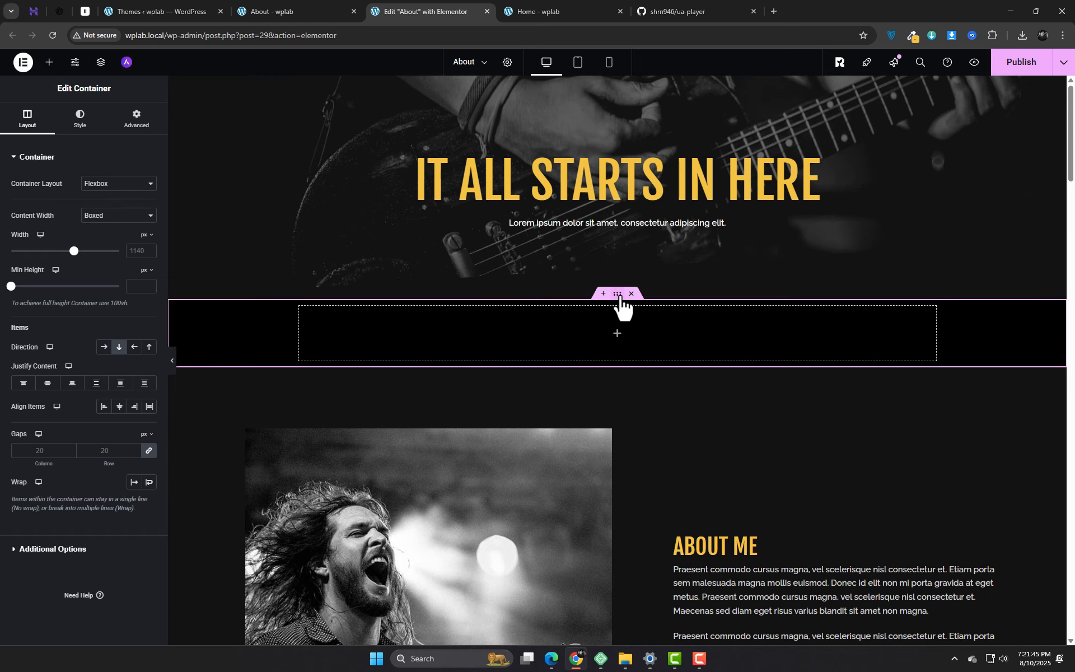
# Set the new container's boxed content width to 1339 px.
pyautogui.click(103, 218)
pyautogui.click(106, 228)
pyautogui.moveTo(76, 255); pyautogui.dragTo(95, 256)
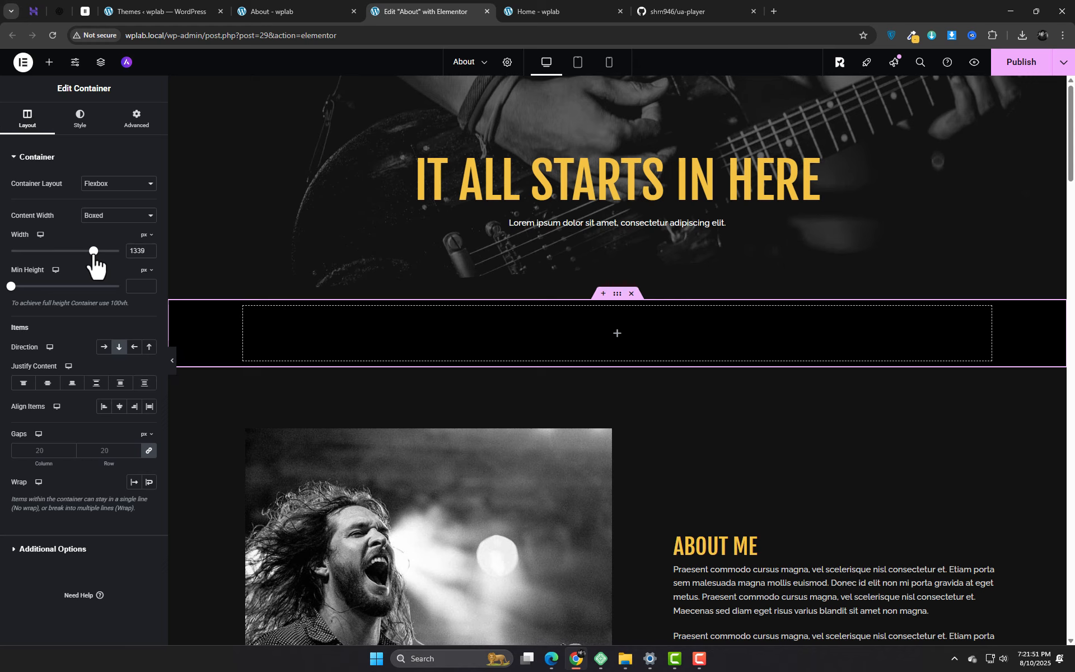
# Add a Shortcode widget to the new container and paste [ua_player] as its shortcode.
pyautogui.click(618, 335)
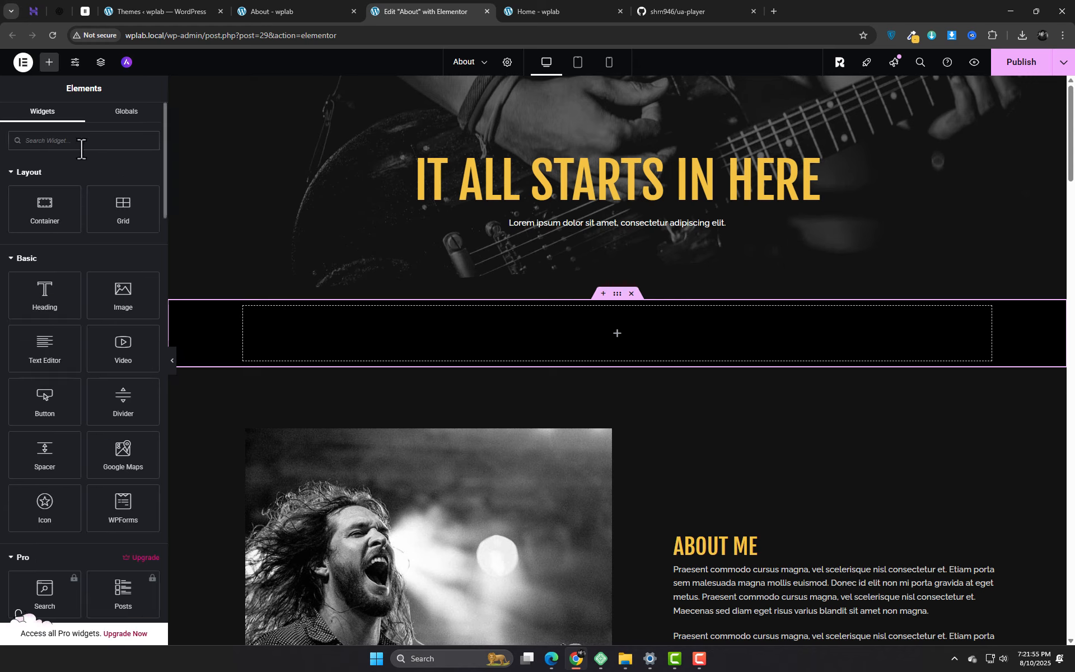
pyautogui.write('shor')
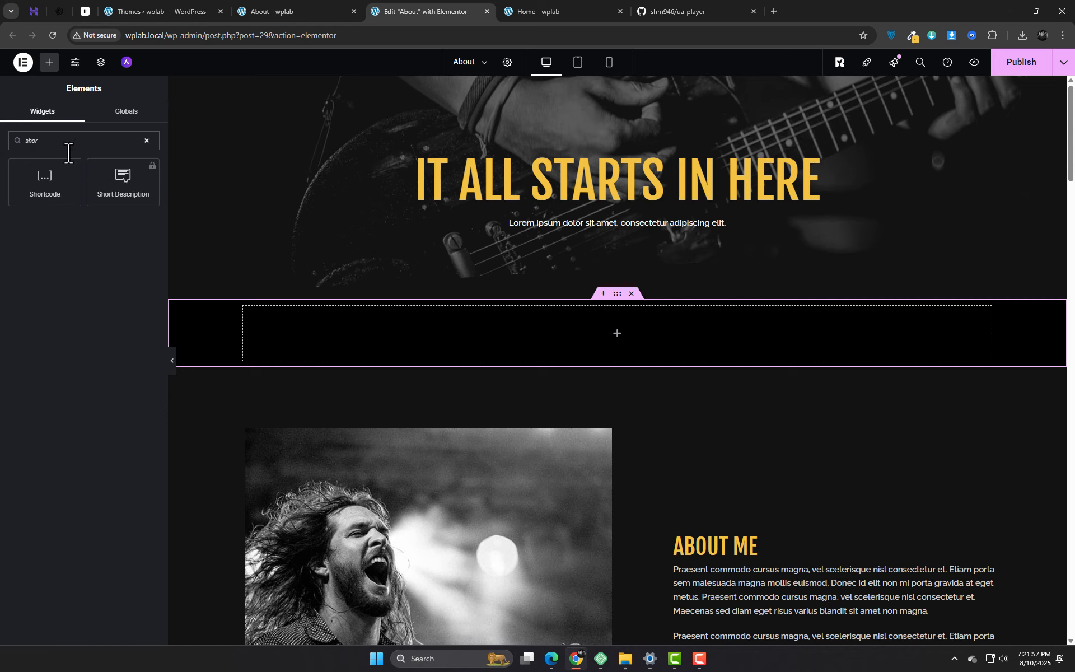
pyautogui.moveTo(45, 179); pyautogui.dragTo(516, 334)
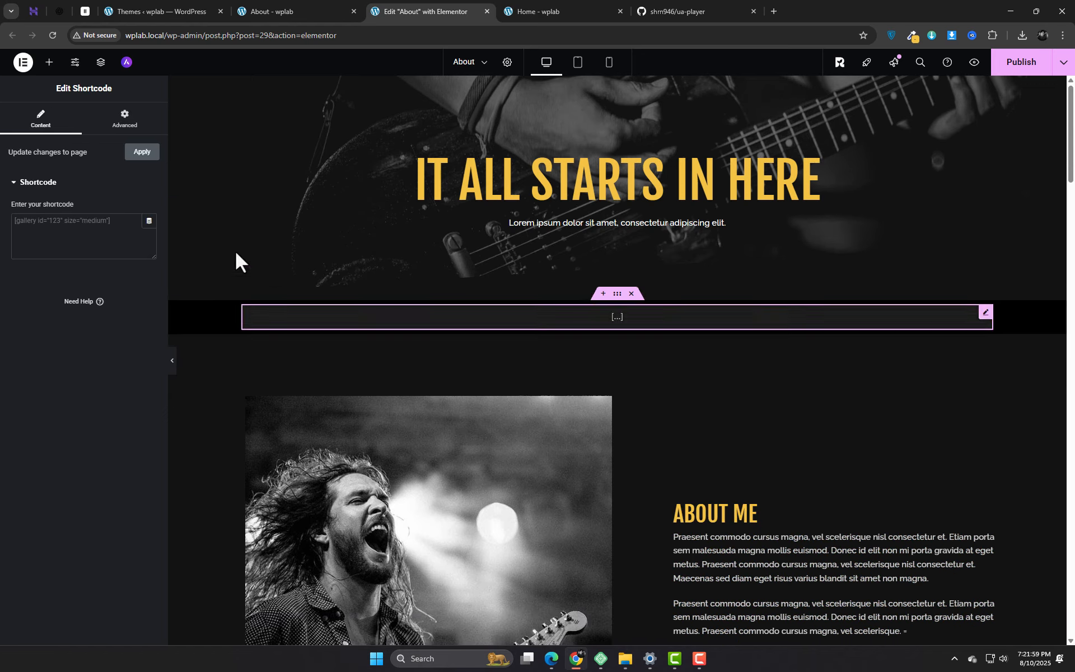
pyautogui.hotkey('ctrl', 'v')
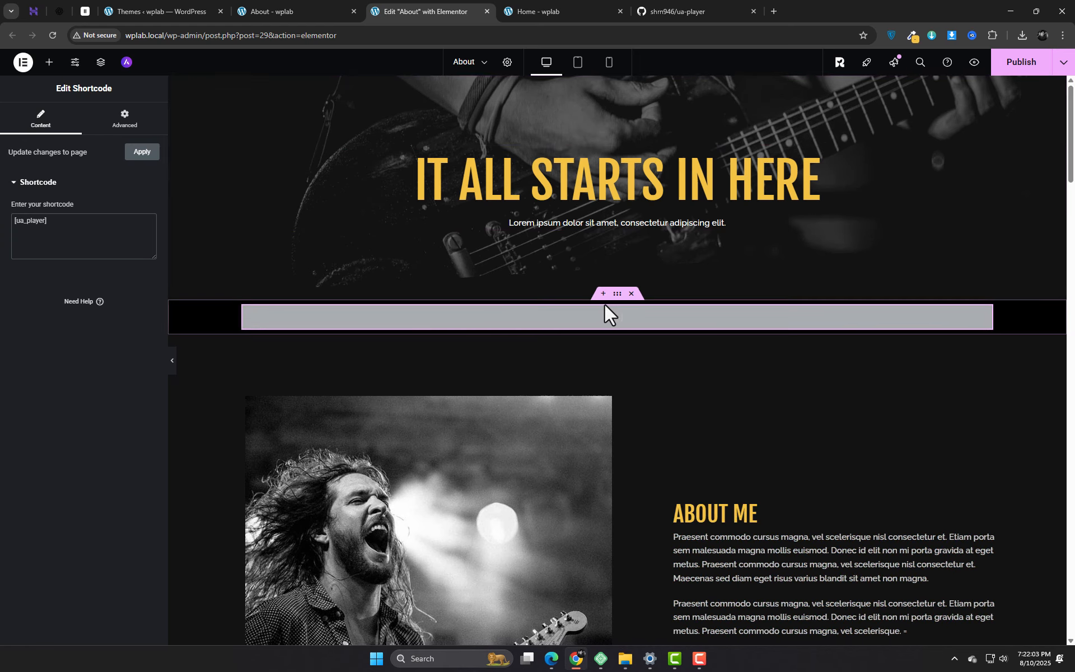
# Give the container a classic background using the black-and-white guitar-playing image from the media library, with display size Cover.
pyautogui.click(617, 294)
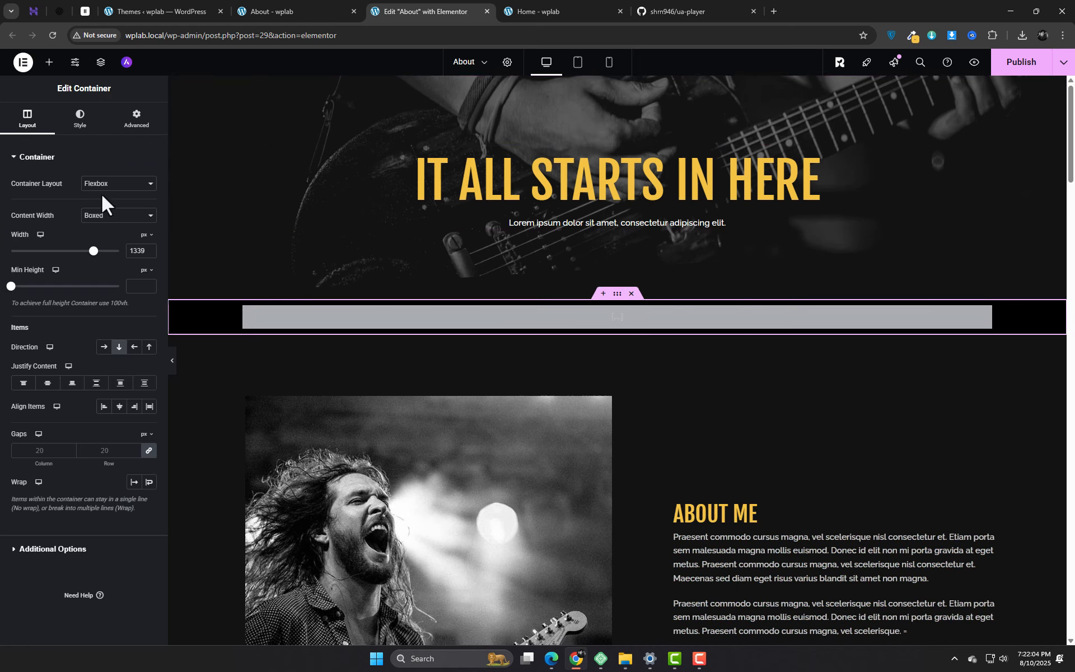
pyautogui.click(141, 131)
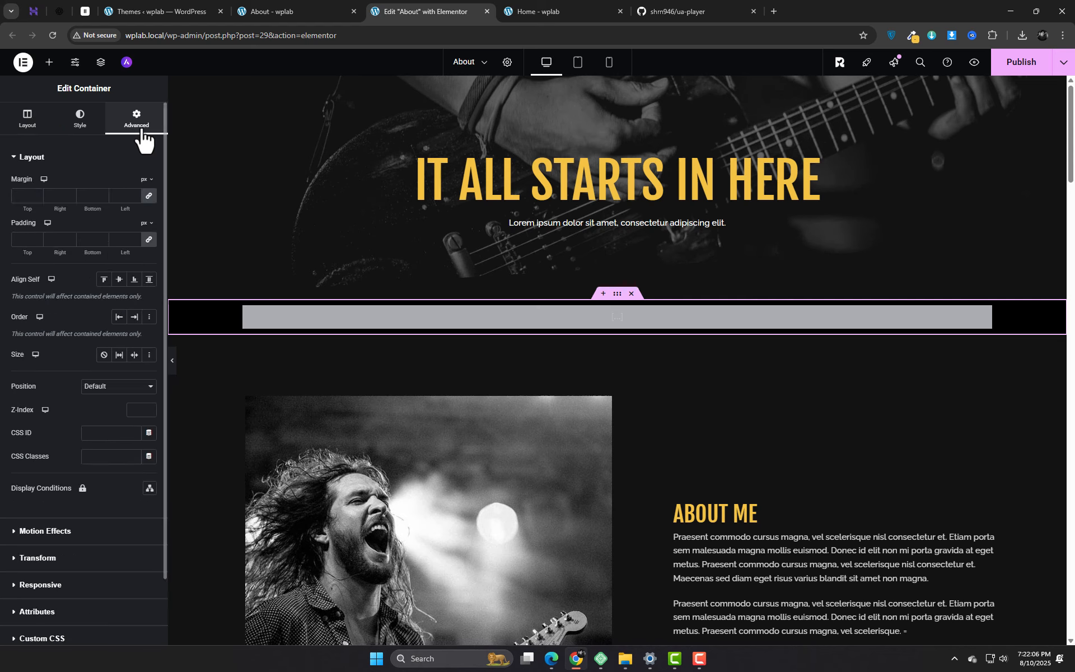
pyautogui.click(79, 122)
pyautogui.click(104, 207)
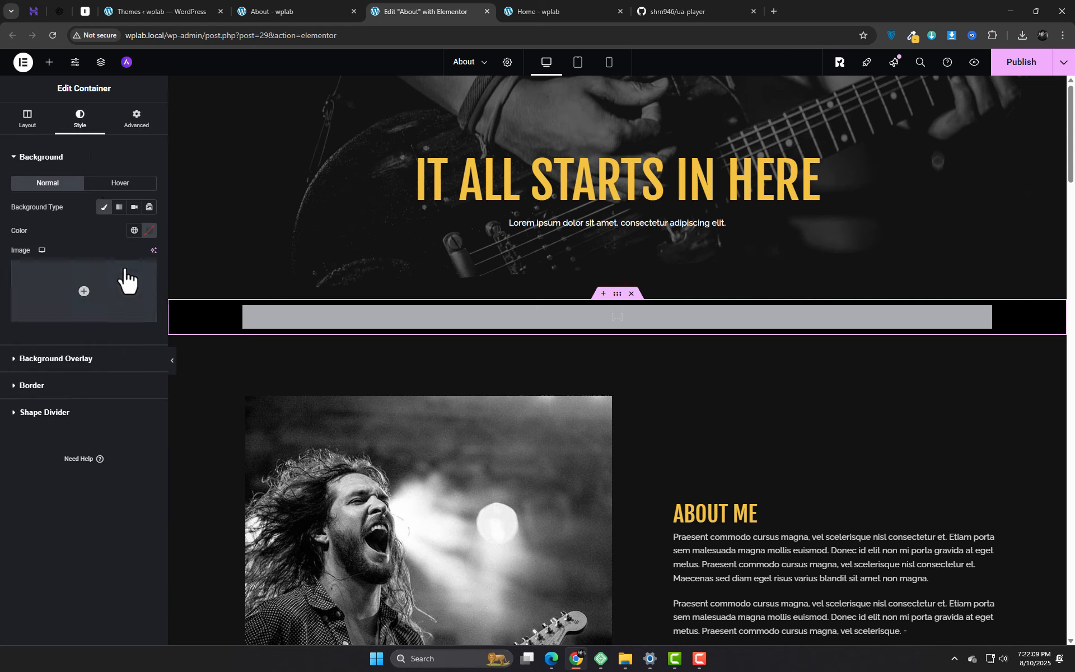
pyautogui.click(126, 289)
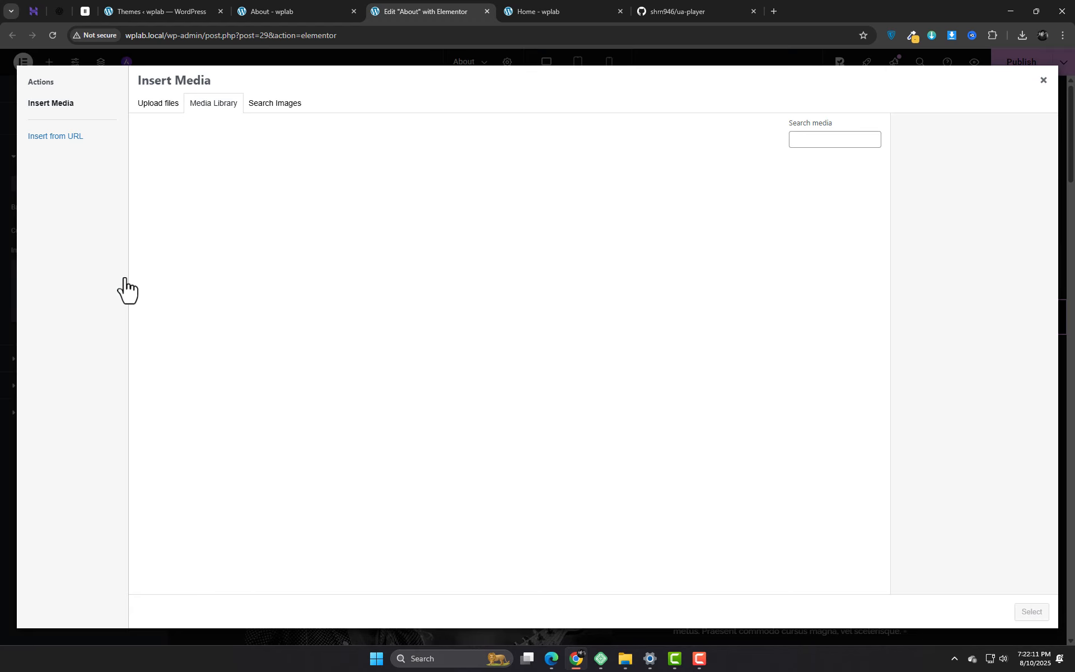
pyautogui.scroll(-1, 459, 372)
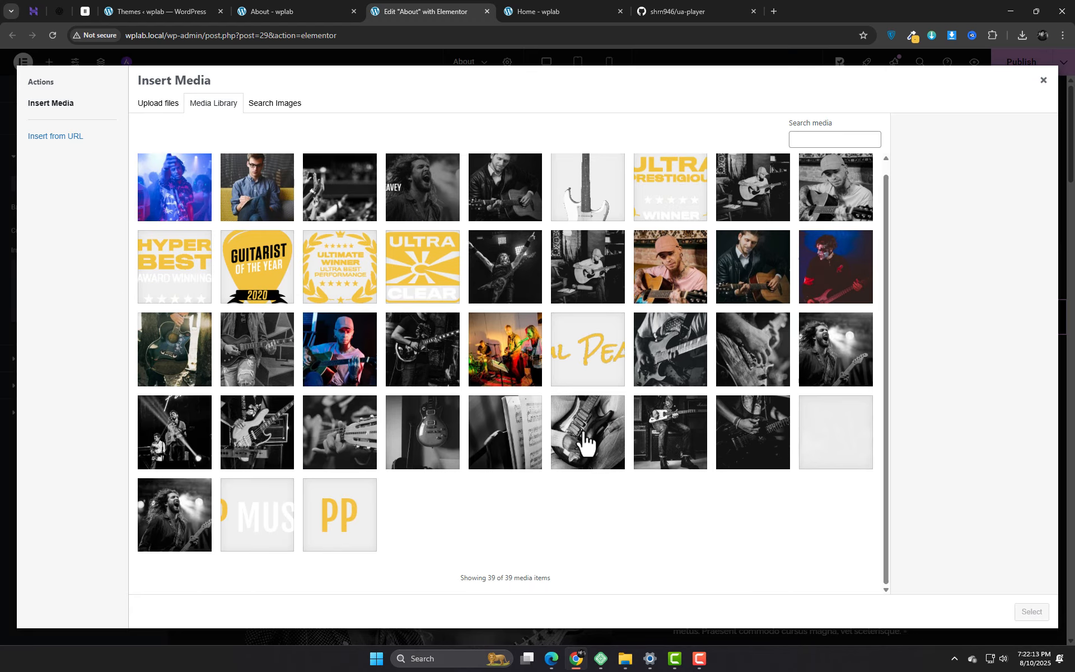
pyautogui.click(588, 442)
pyautogui.click(1030, 612)
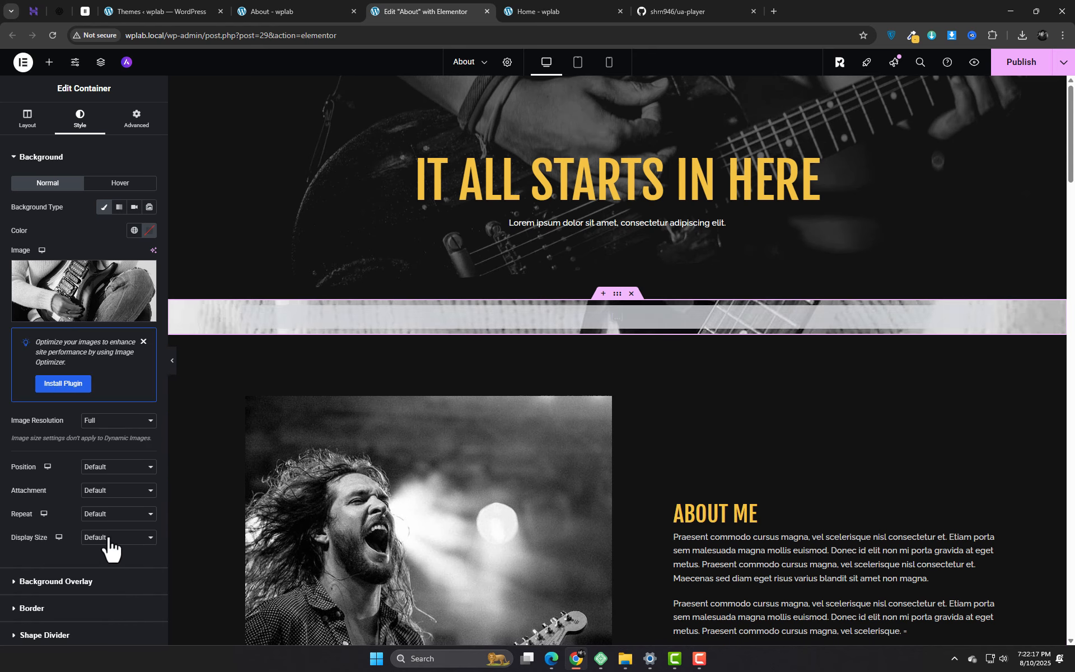
pyautogui.click(108, 538)
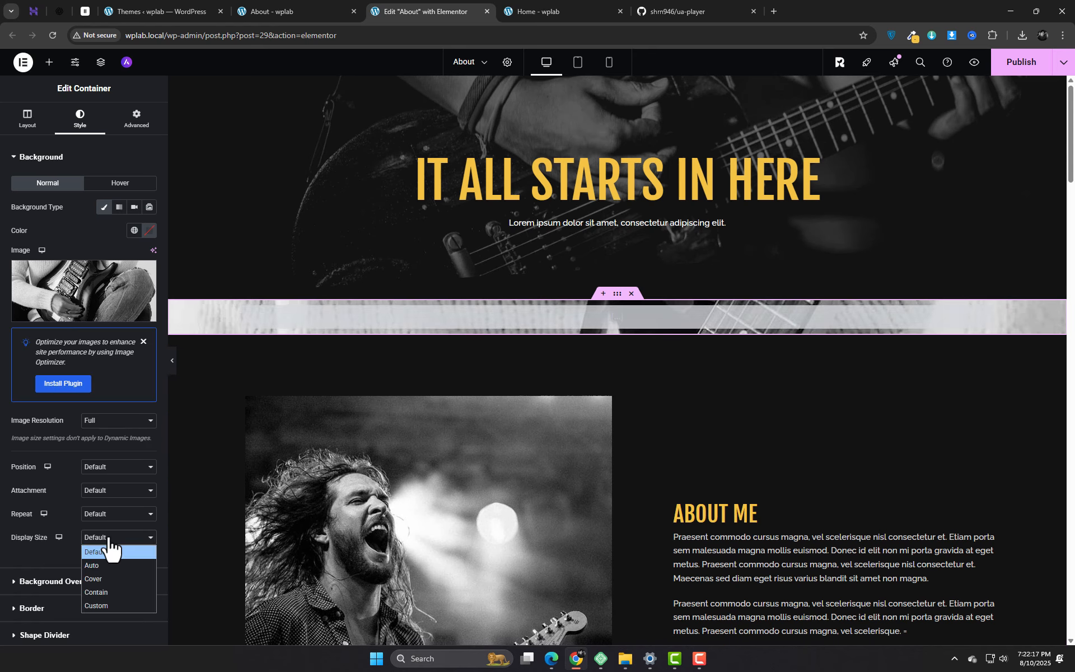
pyautogui.click(112, 580)
# Add a gradient background overlay to the container and set its second color to a near-black red.
pyautogui.scroll(-1, 112, 532)
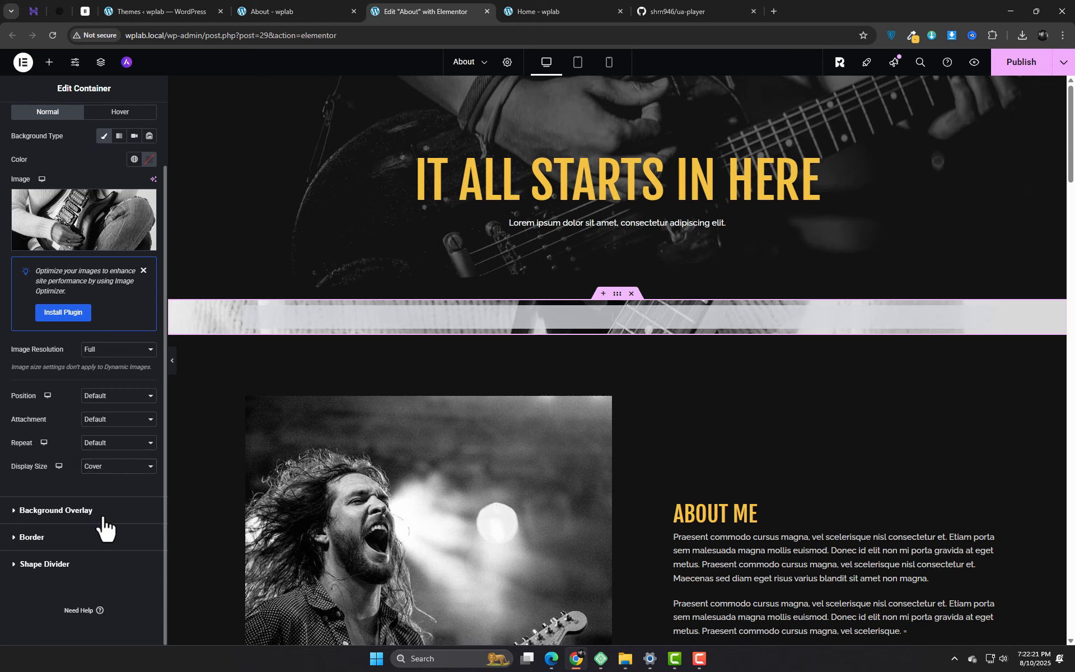
pyautogui.click(103, 519)
pyautogui.click(132, 235)
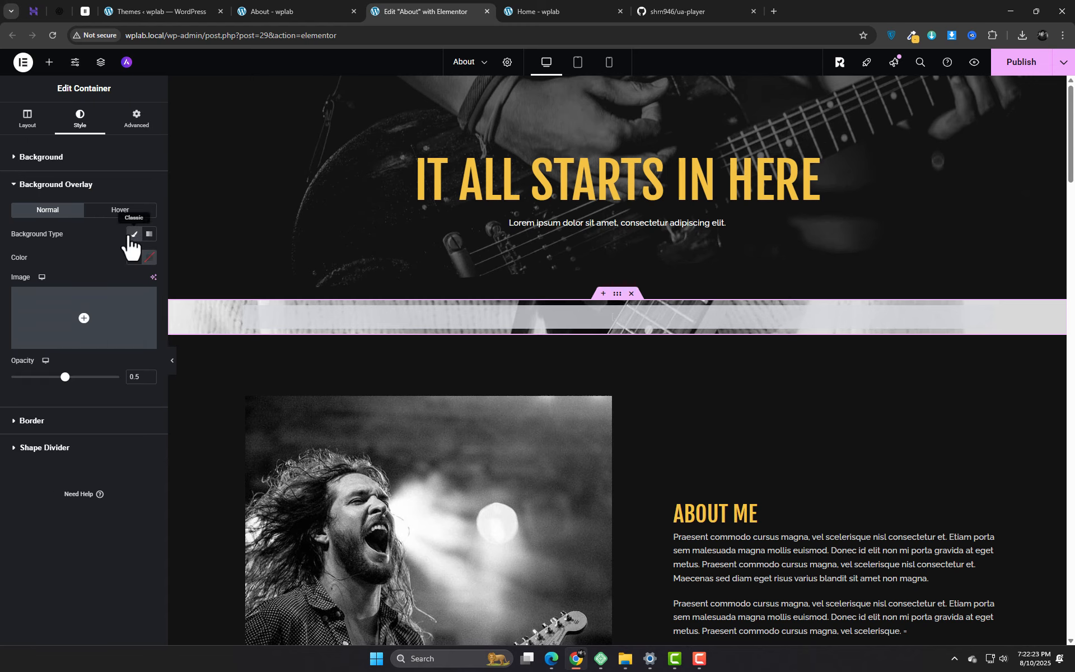
pyautogui.click(149, 235)
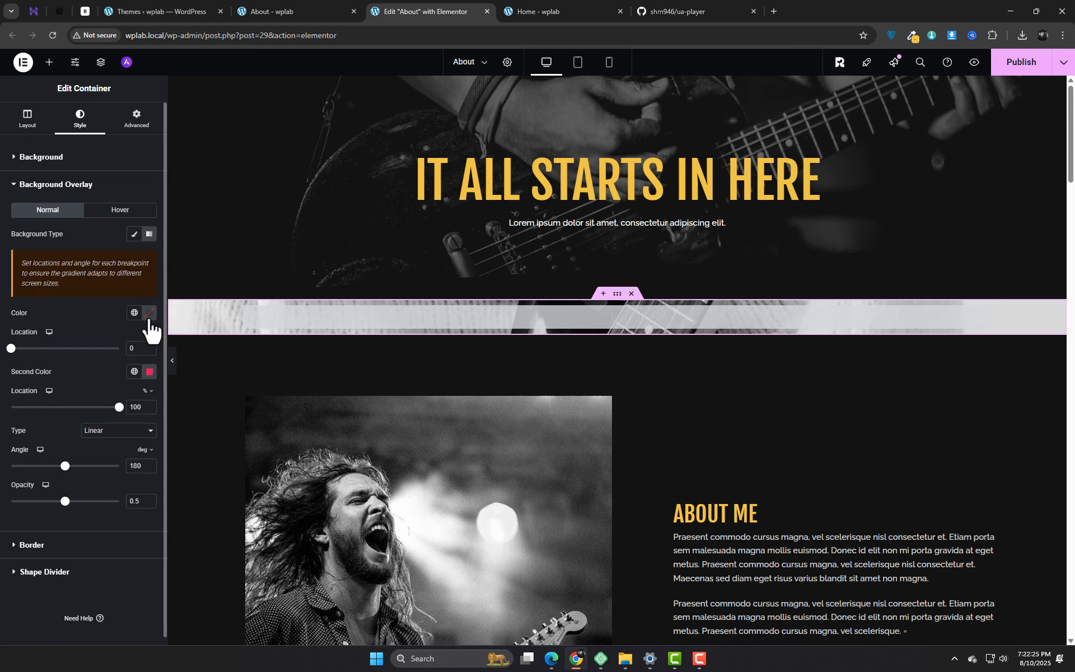
pyautogui.click(150, 372)
pyautogui.click(201, 488)
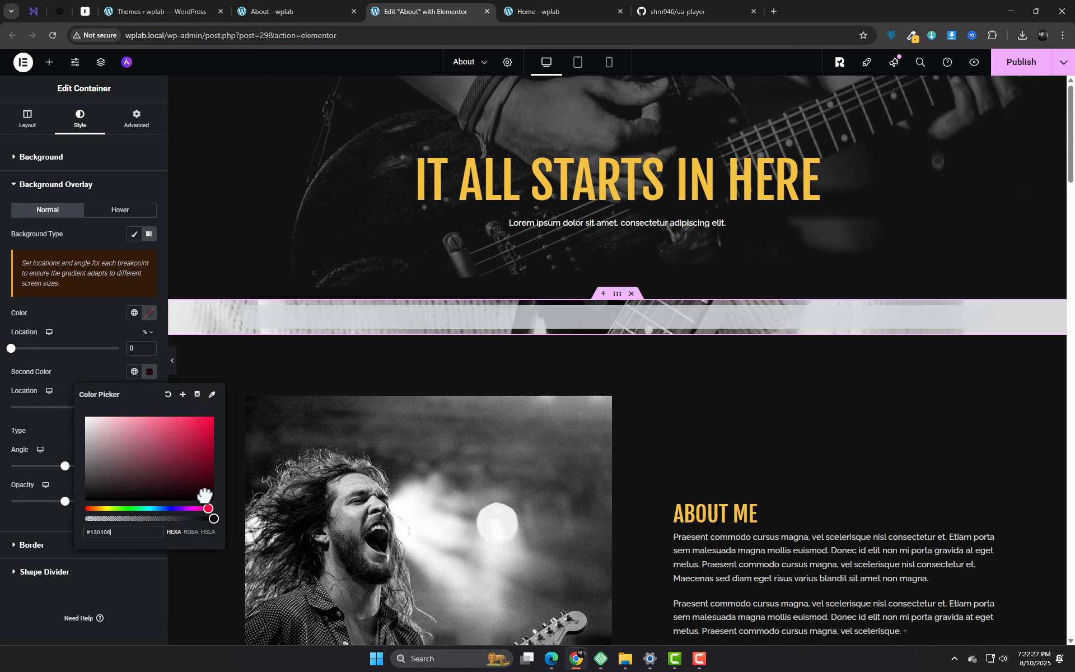
# Set the overlay gradient's first color to dark red and its opacity to 0.94, and publish the page.
pyautogui.click(149, 313)
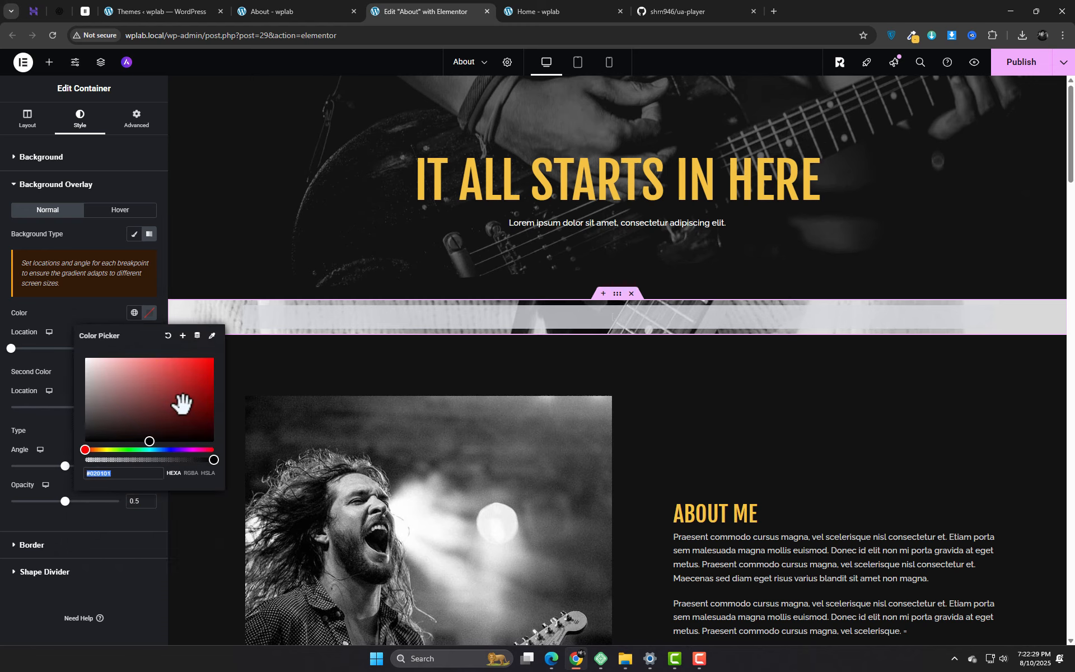
pyautogui.moveTo(200, 421); pyautogui.dragTo(192, 397)
pyautogui.moveTo(200, 414); pyautogui.dragTo(196, 415)
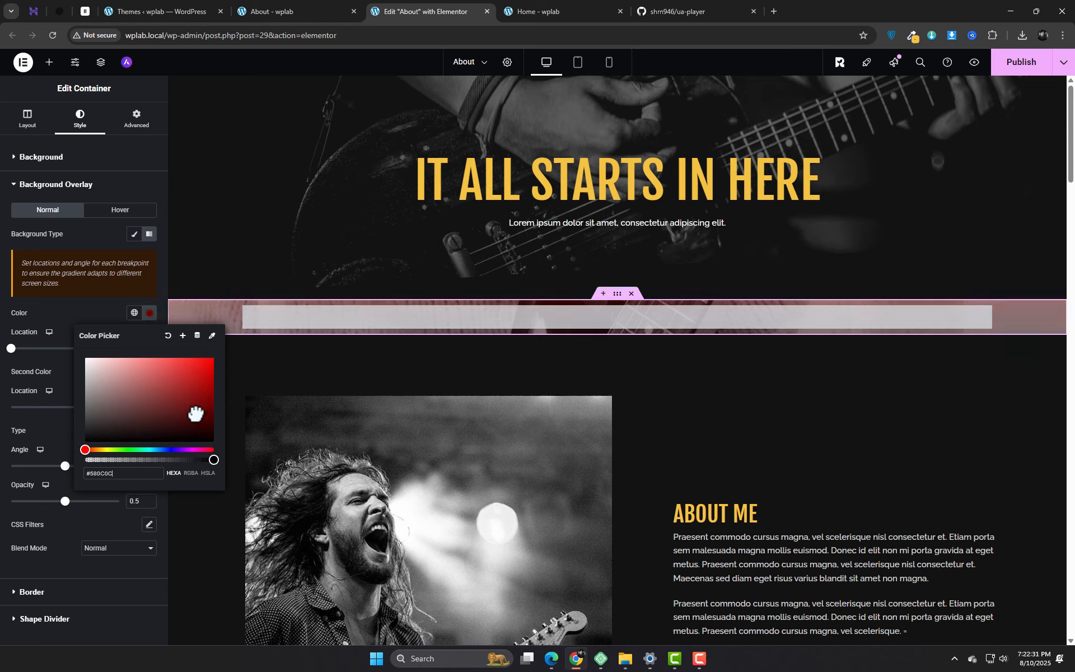
pyautogui.click(79, 307)
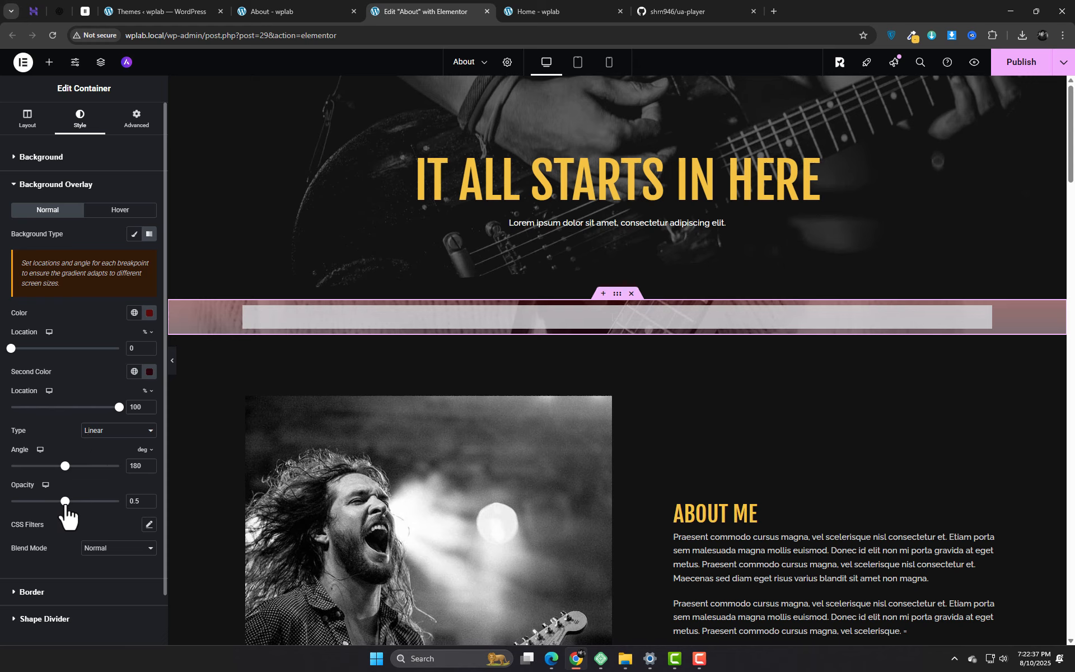
pyautogui.moveTo(65, 505); pyautogui.dragTo(115, 507)
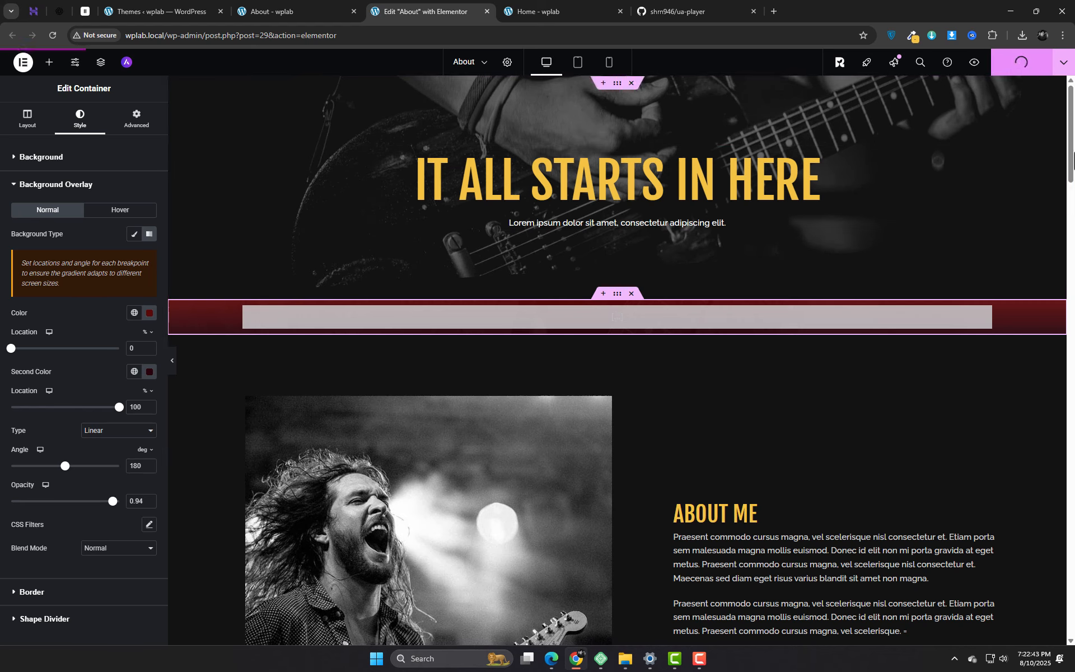
pyautogui.click(1027, 66)
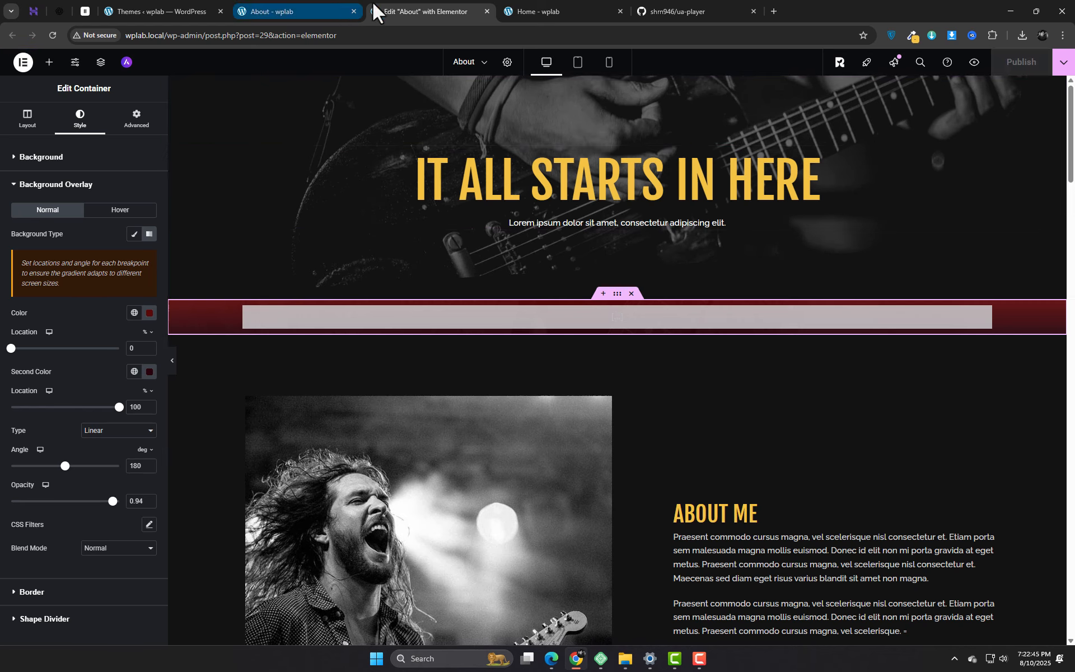
# Reload the published About page and look over the player section below the hero banner.
pyautogui.click(276, 4)
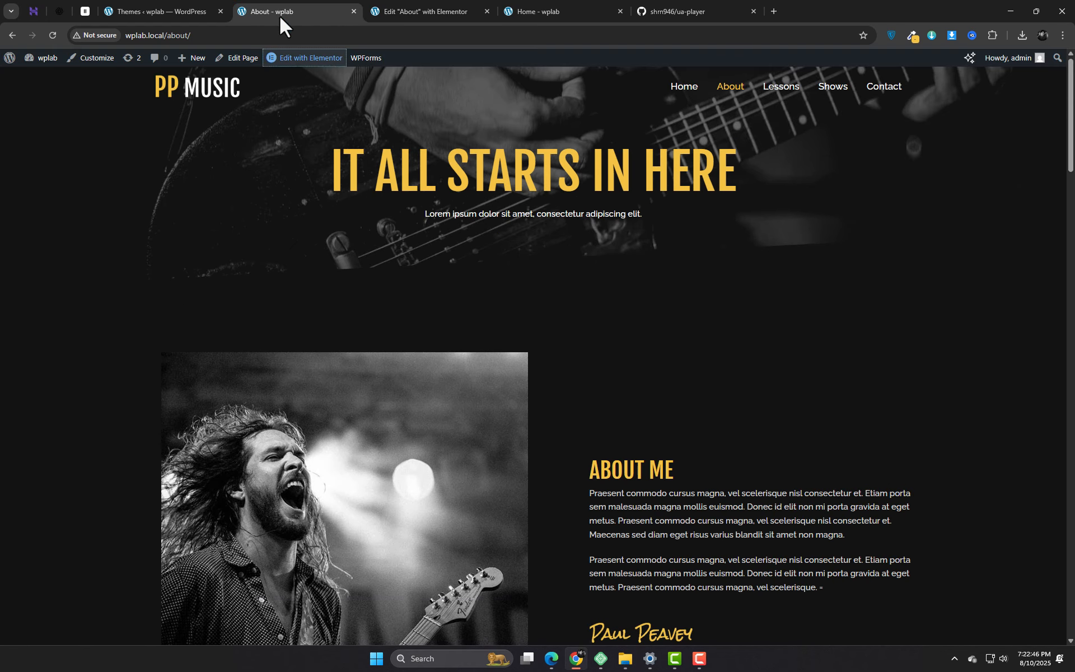
pyautogui.click(314, 36)
pyautogui.press('Return')
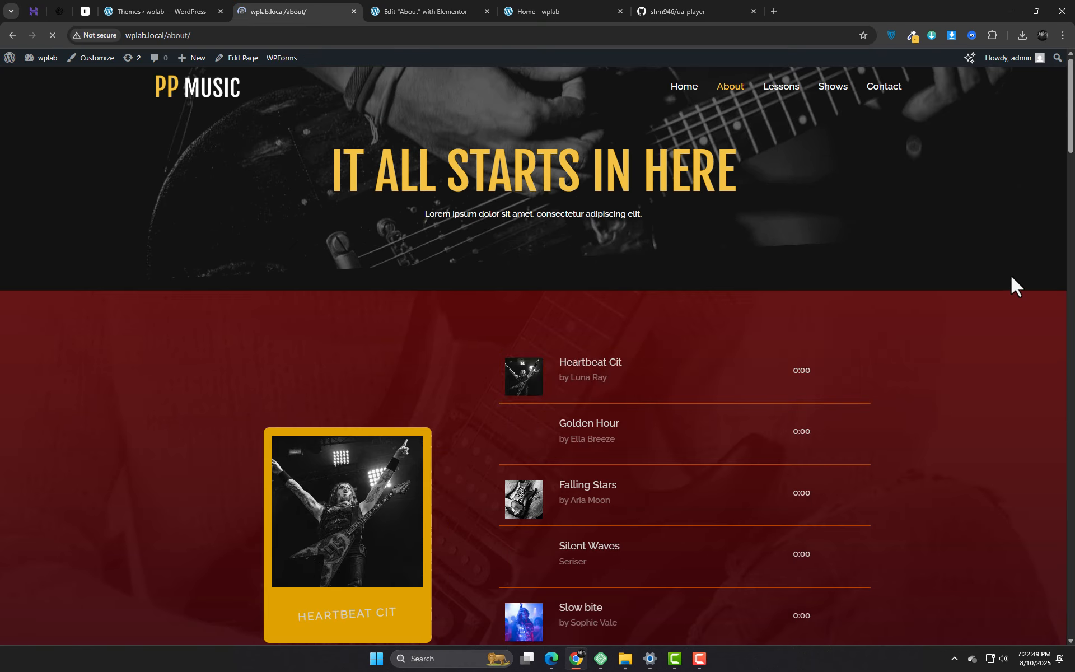
pyautogui.scroll(-3, 1042, 298)
pyautogui.scroll(-1, 1043, 299)
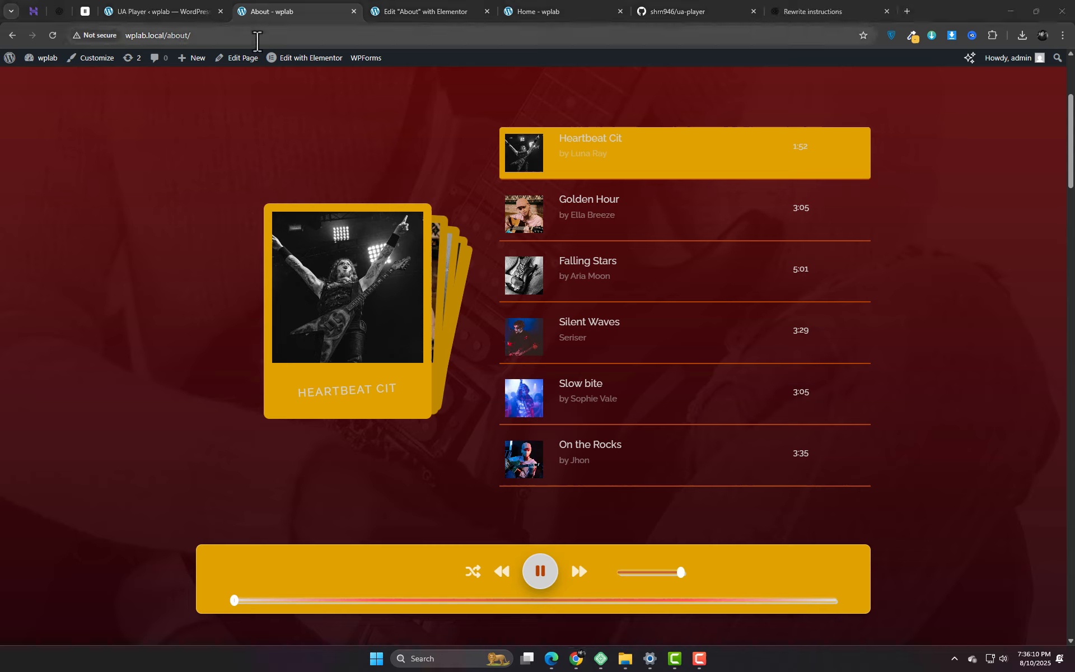
# Test the player on the About page by playing Golden Hour, Silent Waves, Slow bite, On the Rocks and Heartbeat Cit.
pyautogui.click(257, 41)
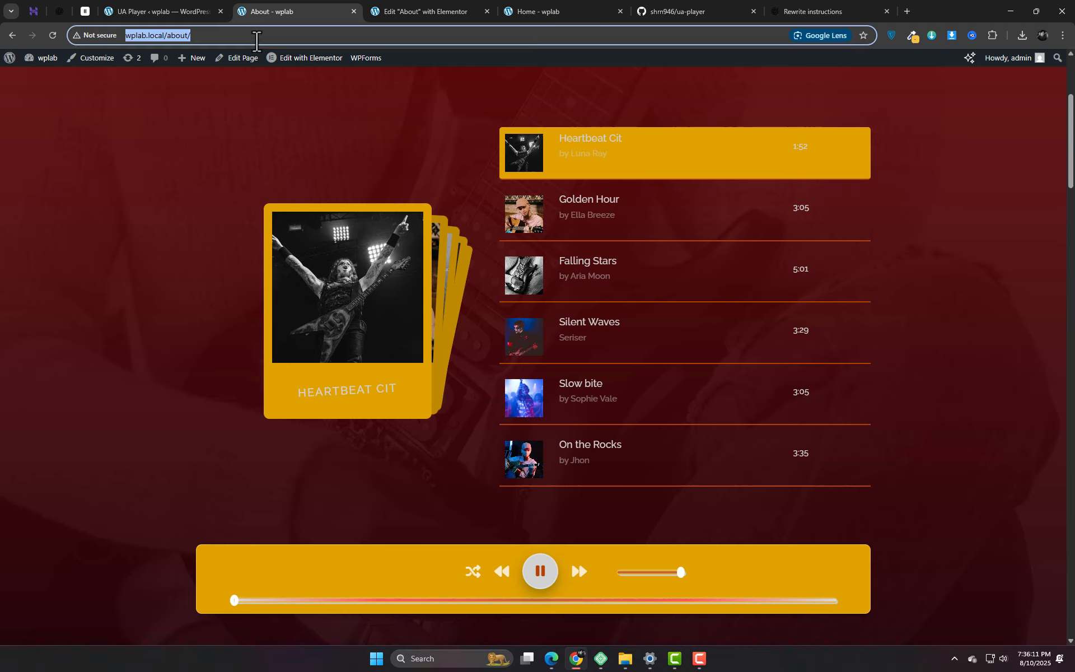
pyautogui.click(590, 211)
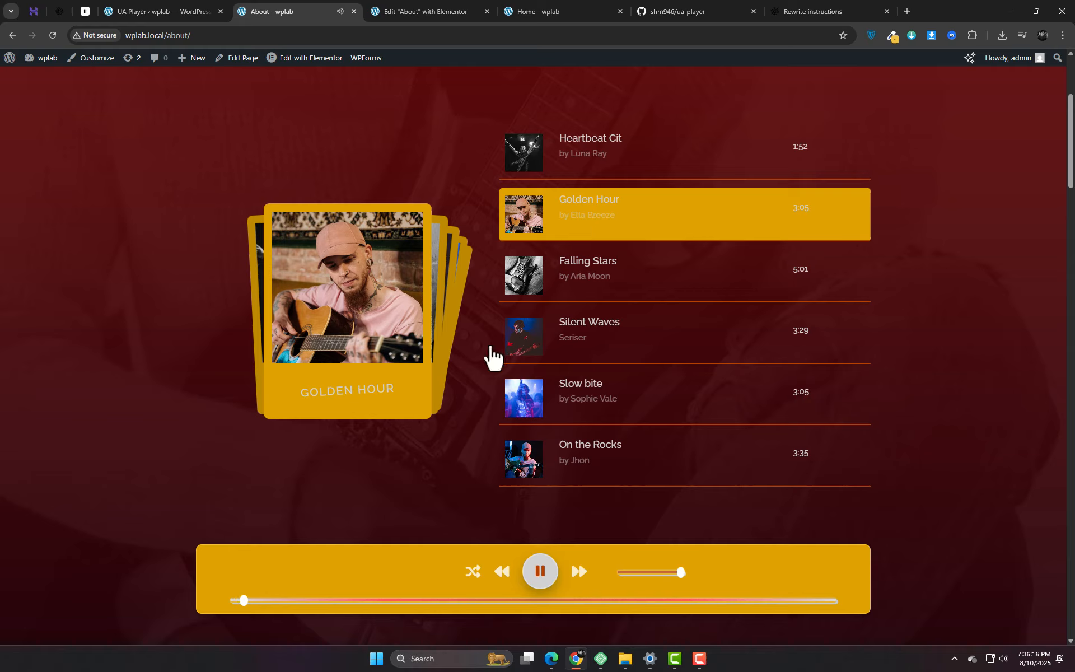
pyautogui.click(549, 350)
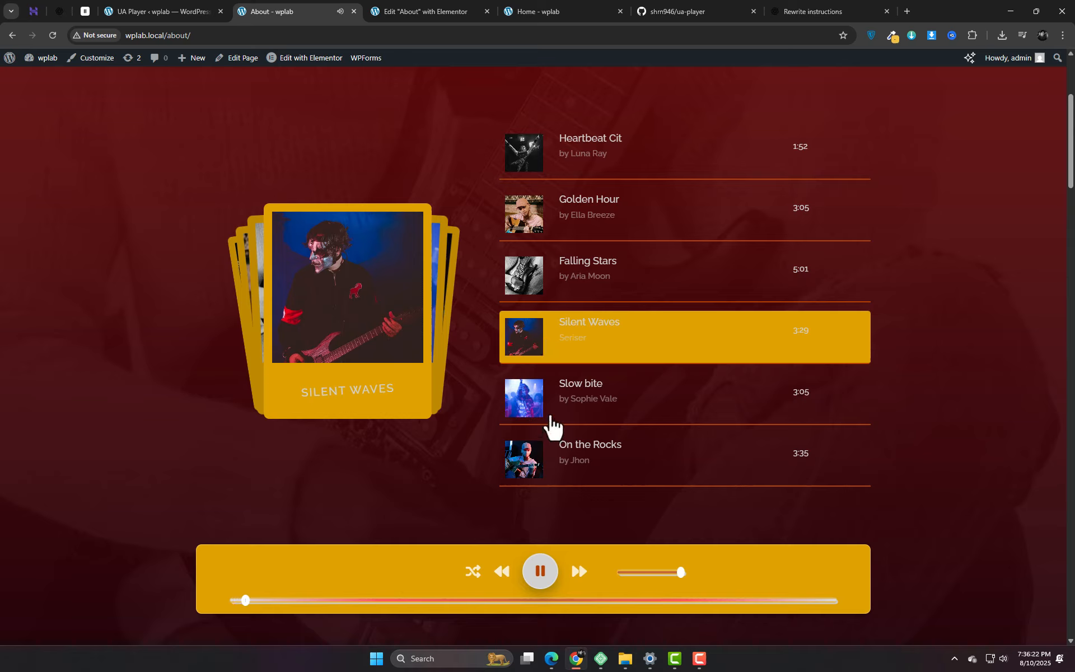
pyautogui.click(551, 417)
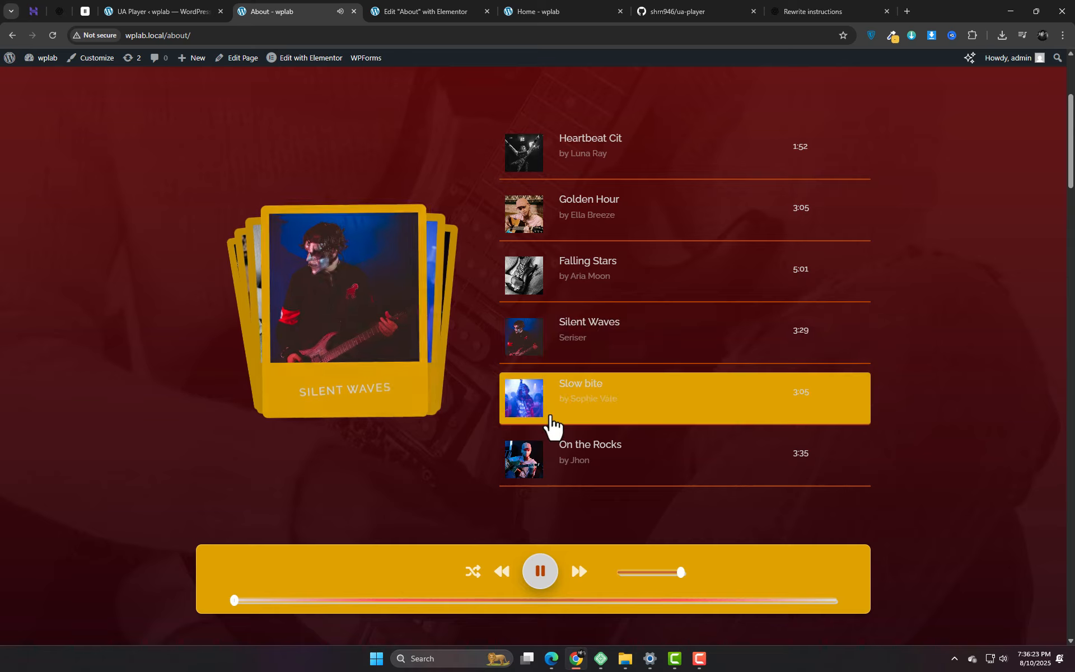
pyautogui.click(567, 475)
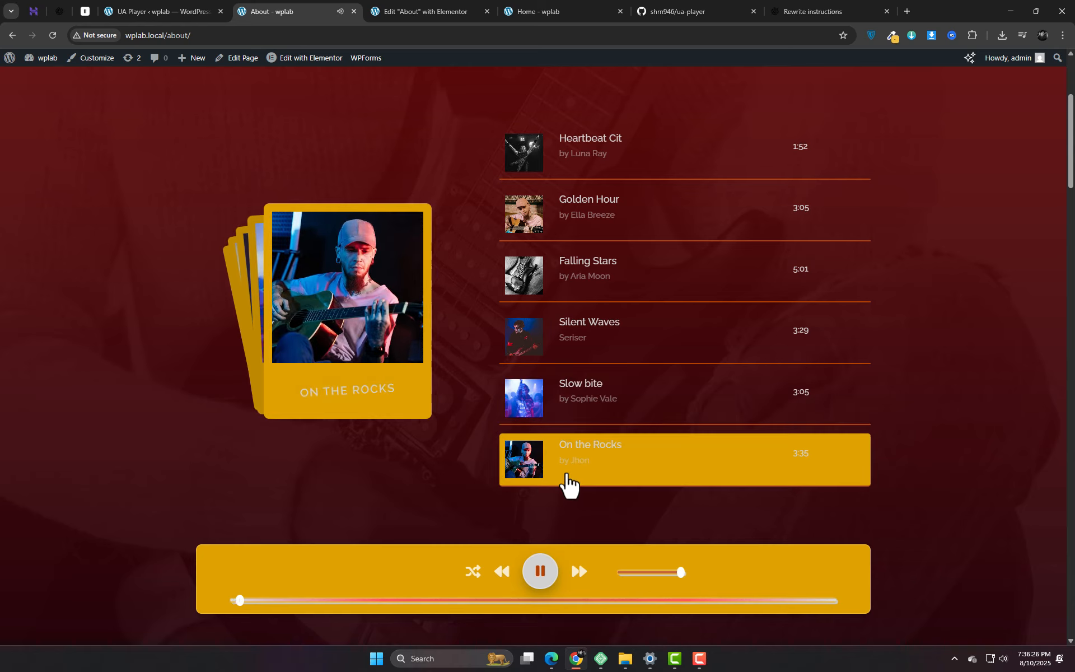
pyautogui.click(569, 170)
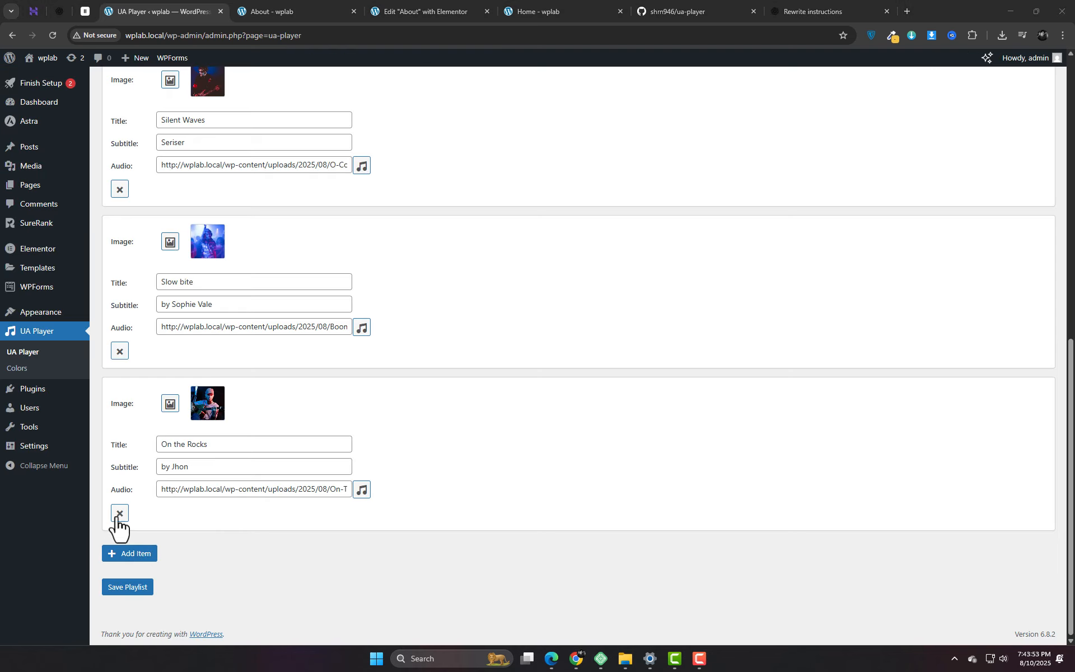
# Add an empty item to the end of the UA Player playlist and delete it again.
pyautogui.click(144, 560)
pyautogui.scroll(-3, 392, 465)
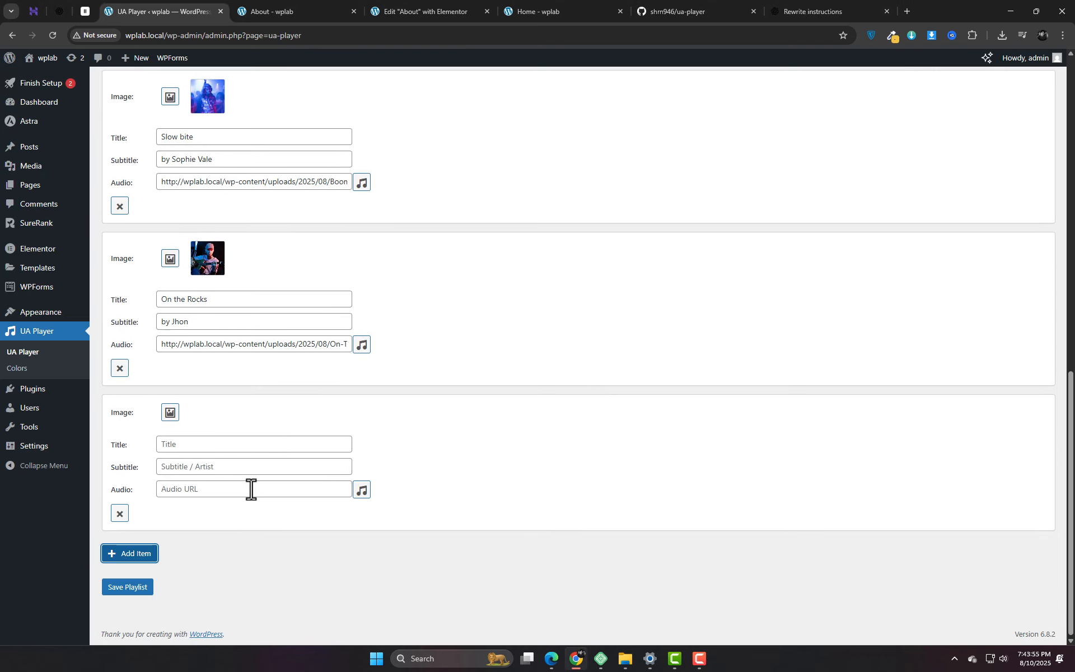
pyautogui.click(122, 513)
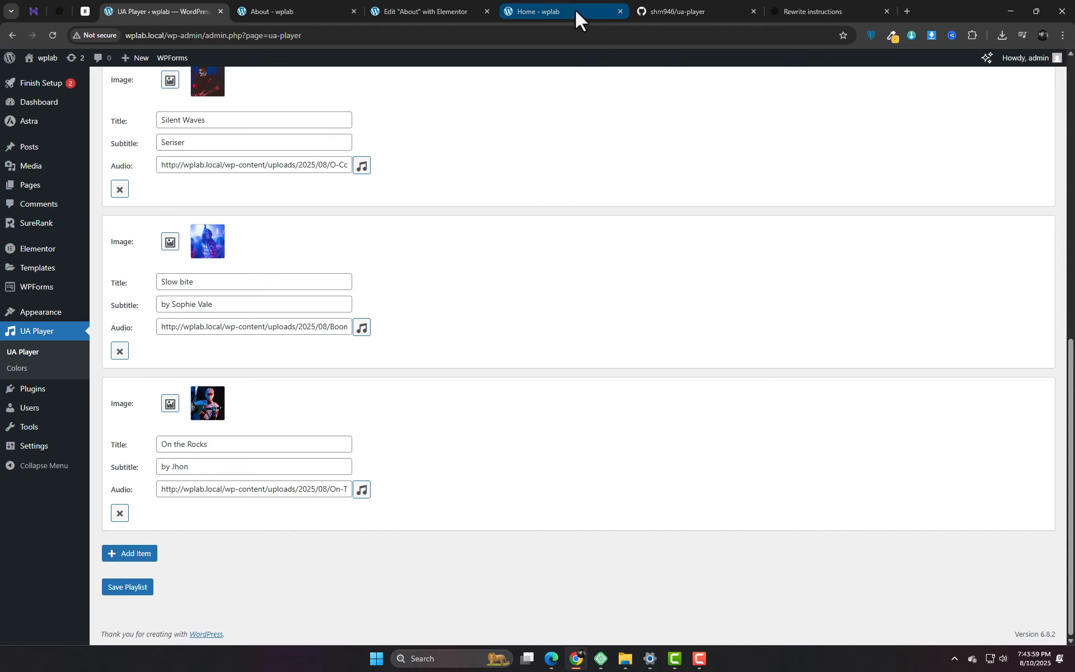
# In the About page's Elementor editor, widen the player container to 1600 px and set its margin and padding to 0.
pyautogui.click(439, 8)
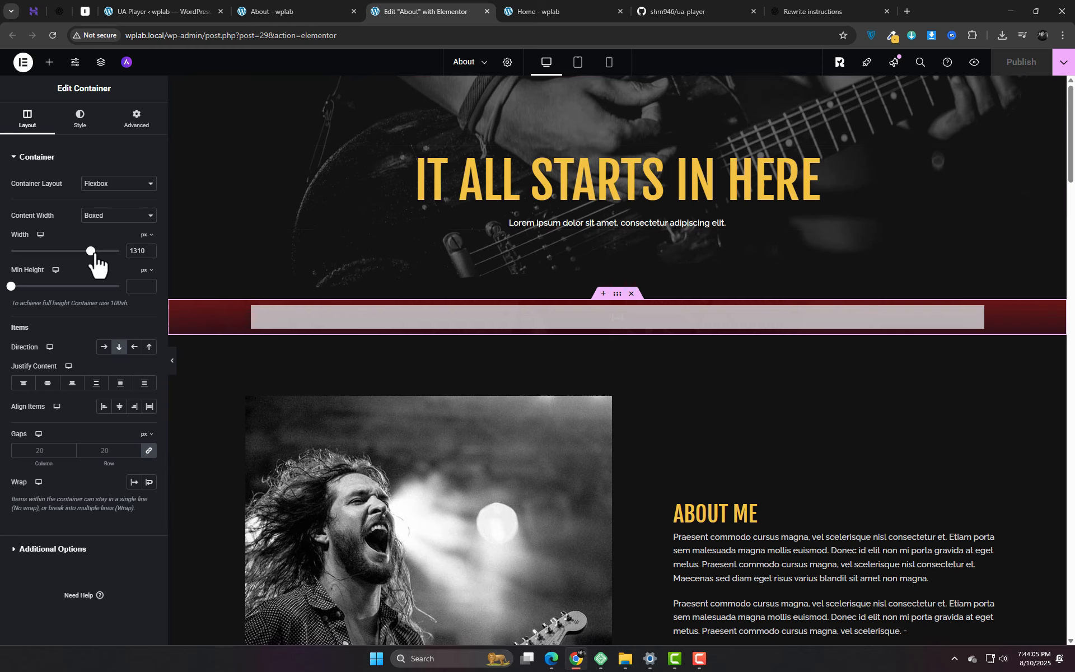
pyautogui.moveTo(91, 252); pyautogui.dragTo(128, 259)
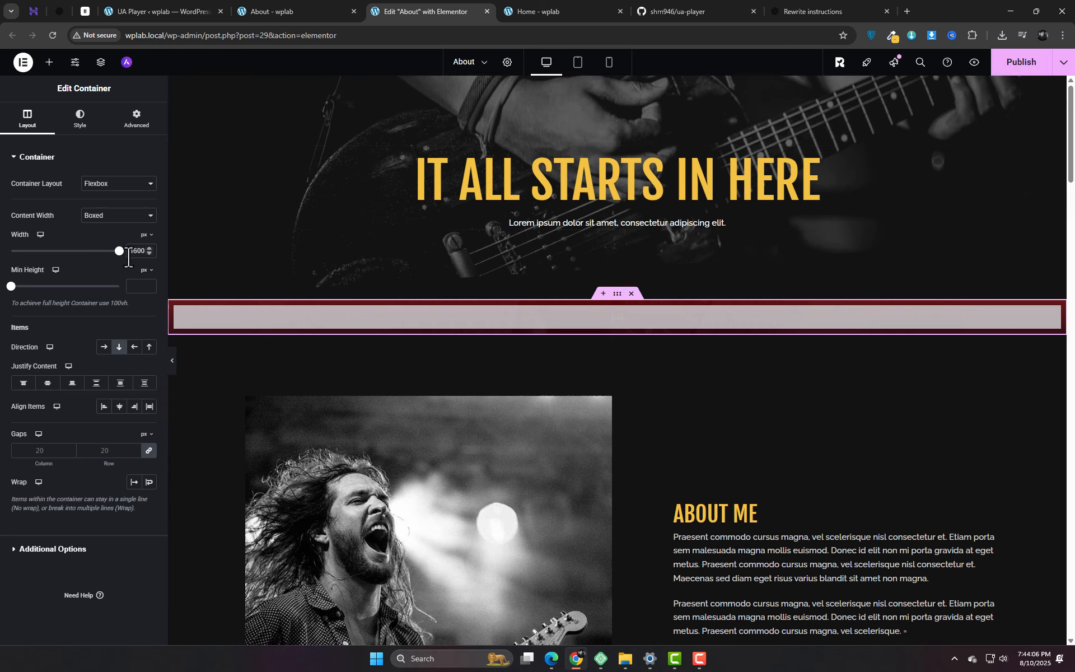
pyautogui.click(136, 128)
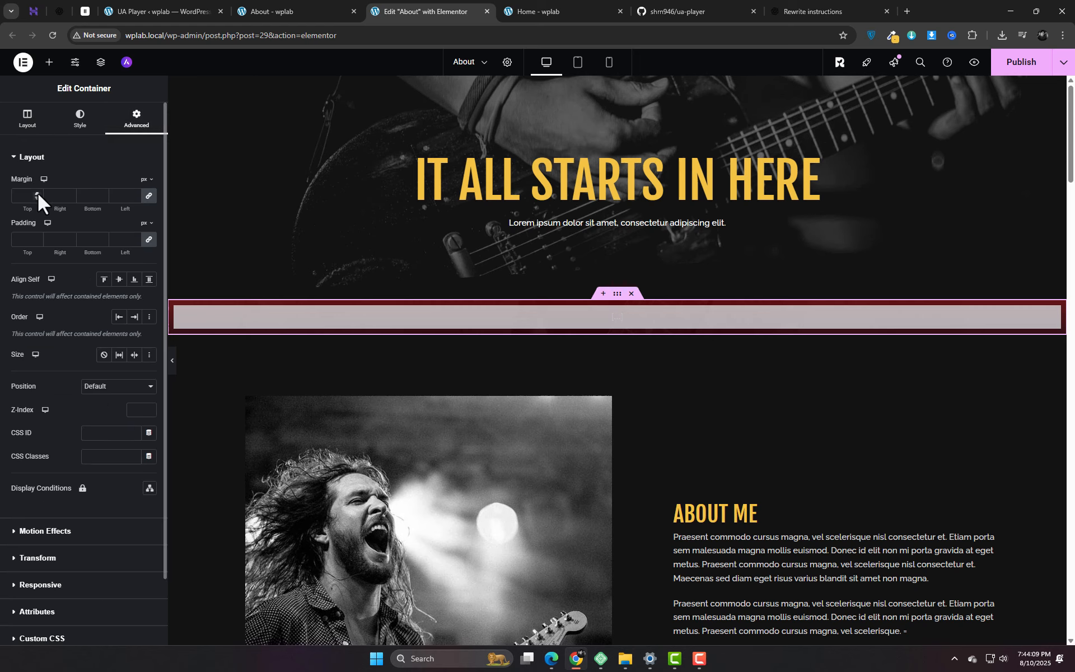
pyautogui.click(32, 239)
pyautogui.write('0')
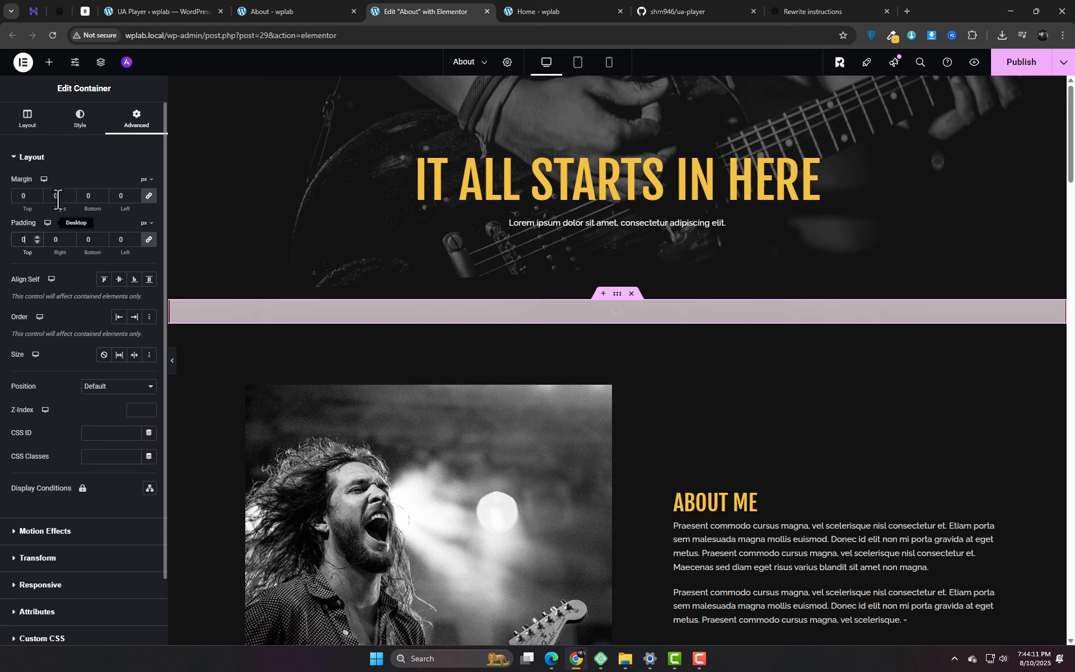
# Replace the container's background image with the colorful live band photo yankees-1-3.jpg from the media library.
pyautogui.click(83, 139)
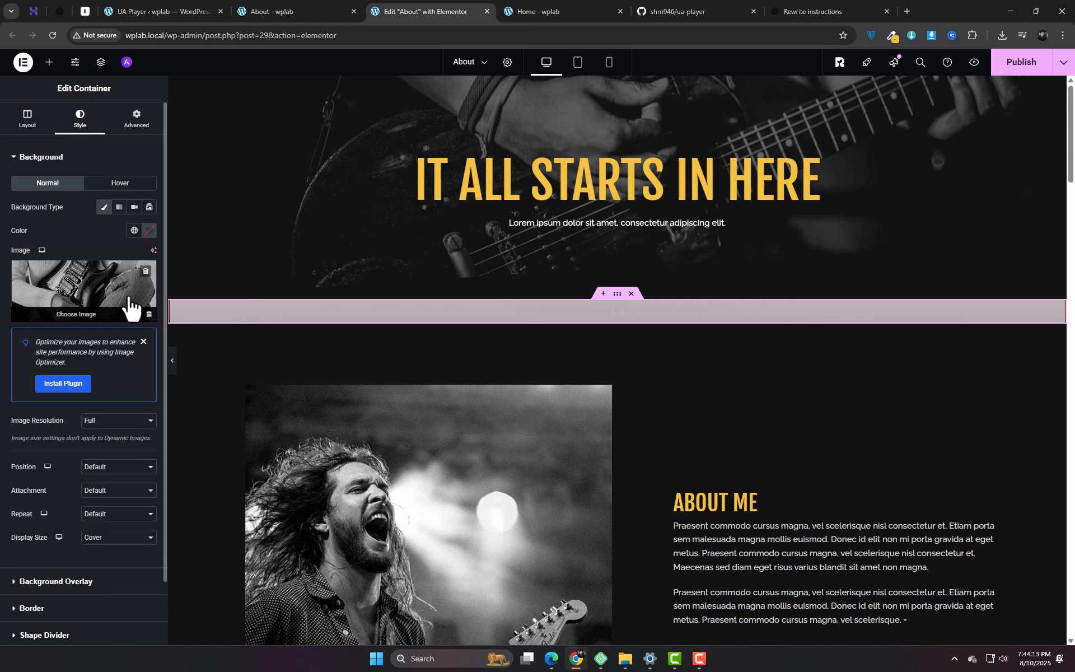
pyautogui.click(133, 307)
pyautogui.scroll(-1, 416, 350)
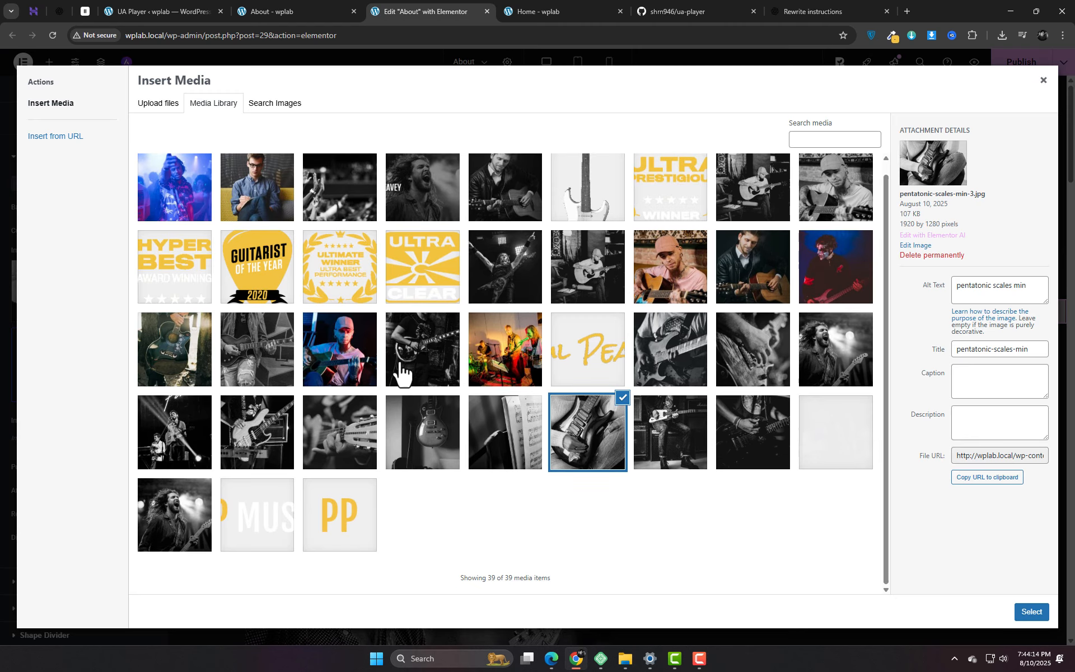
pyautogui.click(365, 370)
pyautogui.click(508, 384)
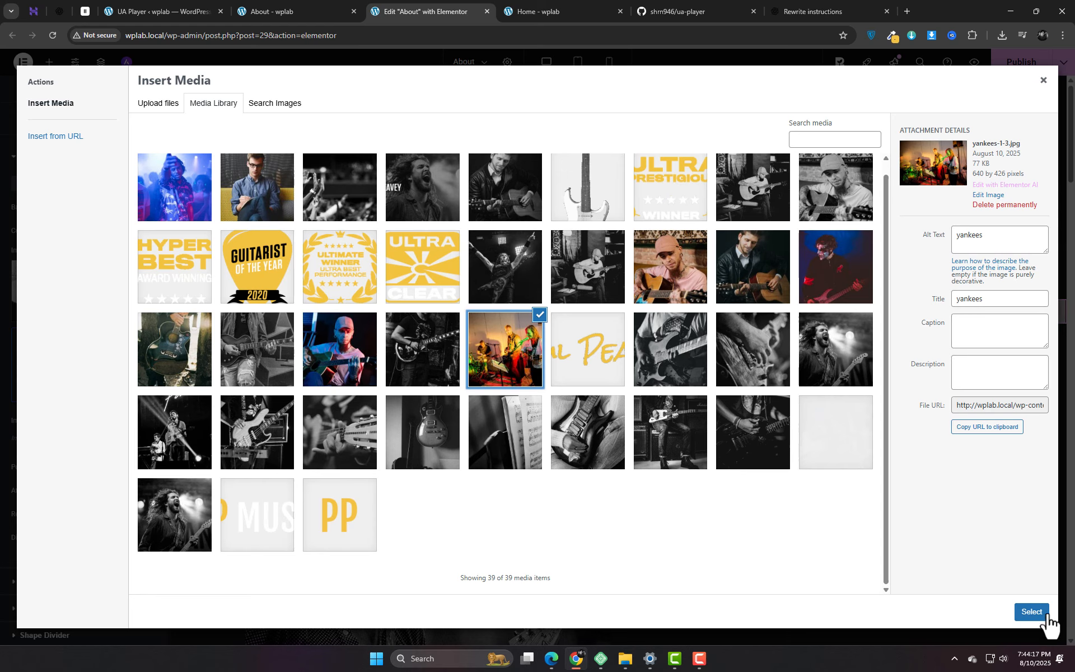
pyautogui.click(1032, 612)
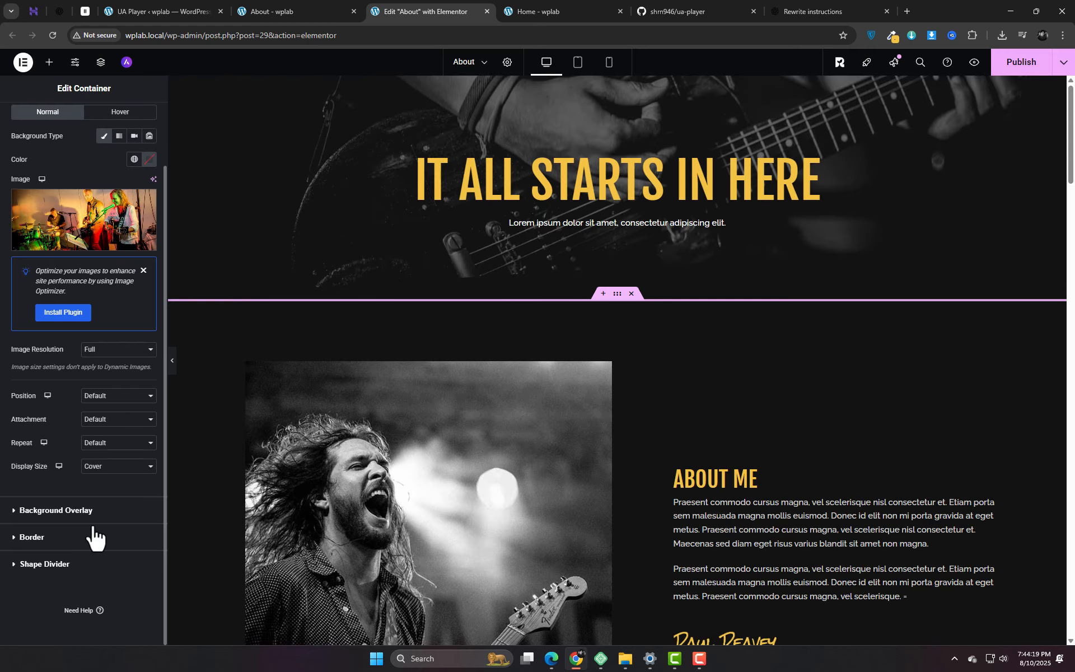
# Set the container's background overlay gradient to an angle of 133 degrees and an opacity of 0.73.
pyautogui.click(89, 511)
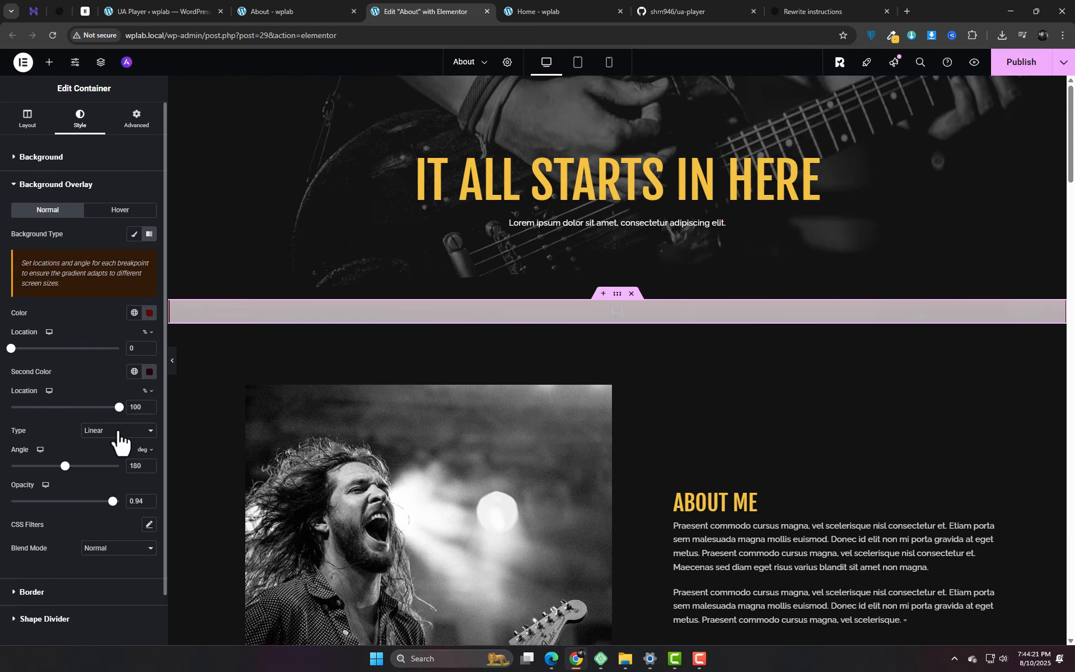
pyautogui.moveTo(69, 468); pyautogui.dragTo(55, 467)
pyautogui.moveTo(111, 500); pyautogui.dragTo(90, 500)
pyautogui.click(150, 314)
pyautogui.click(213, 335)
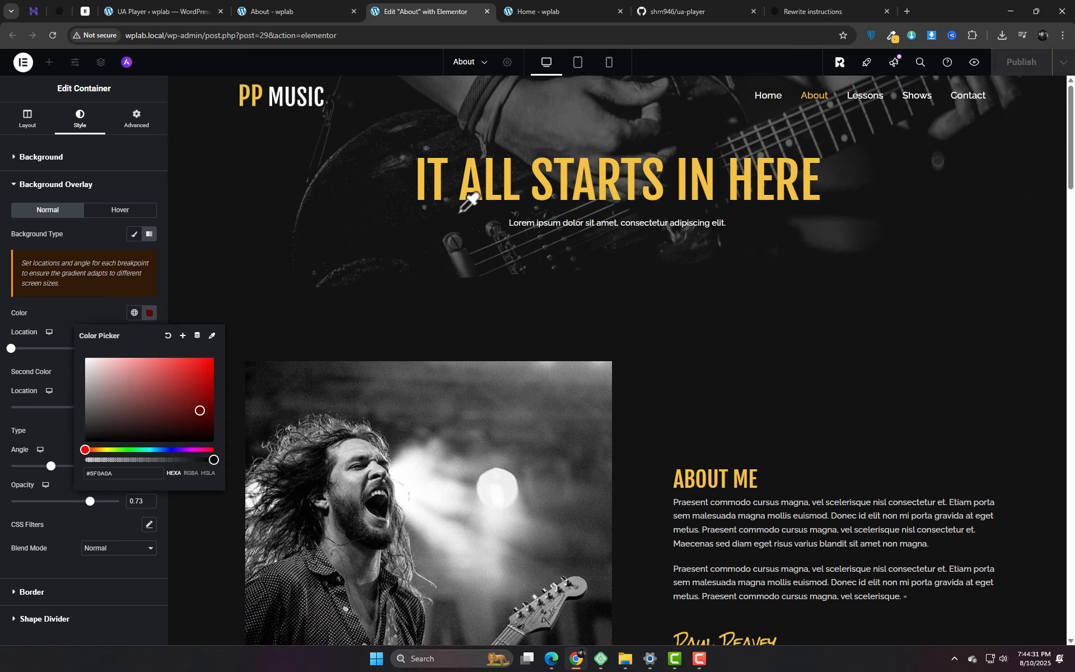
pyautogui.click(494, 192)
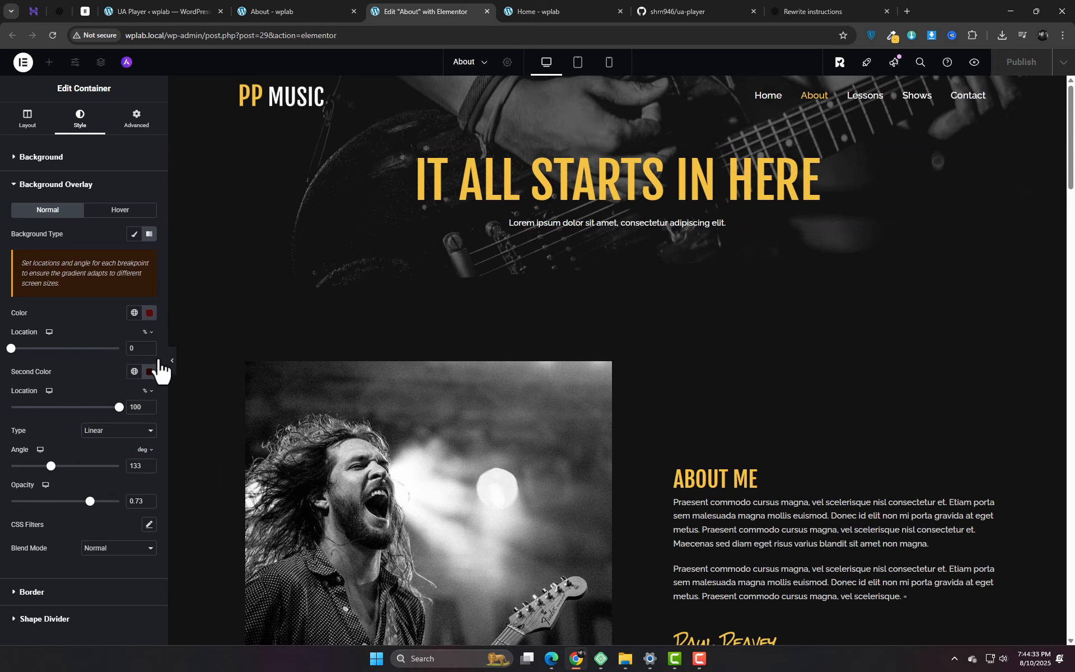
# Change the overlay gradient's first color to a dark olive gray and publish the page.
pyautogui.click(150, 316)
pyautogui.click(150, 317)
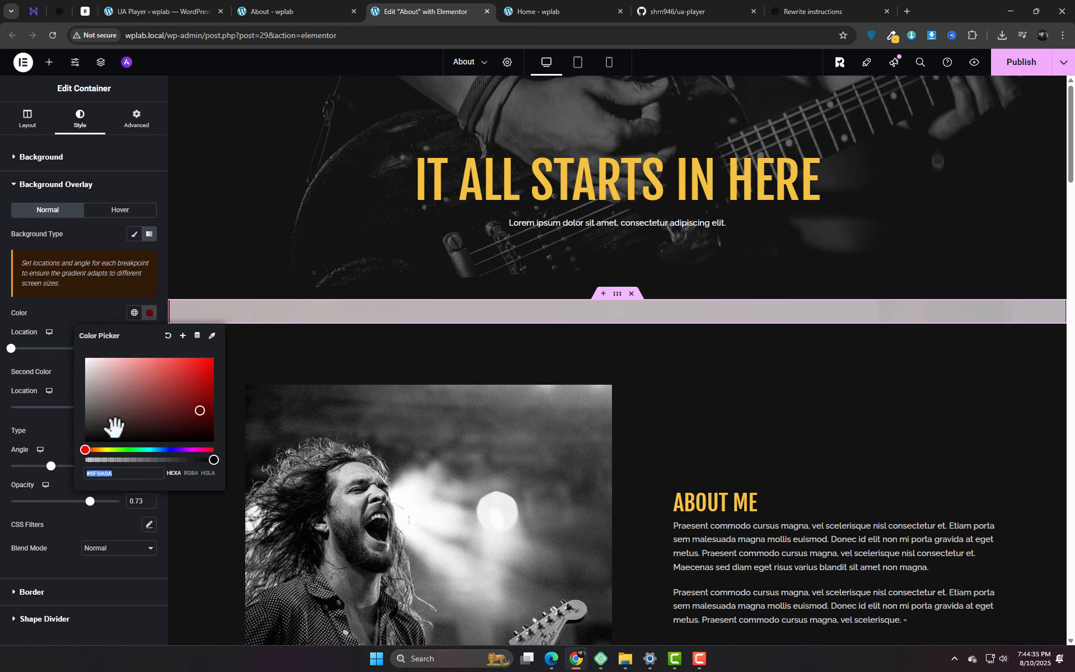
pyautogui.moveTo(102, 451); pyautogui.dragTo(114, 449)
pyautogui.click(134, 402)
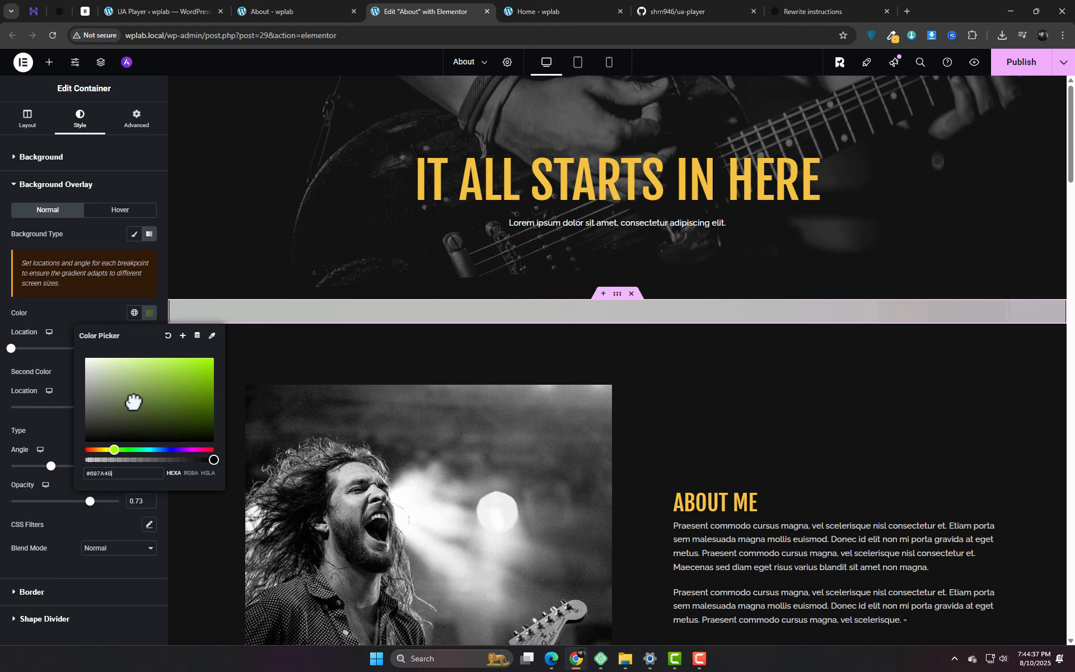
pyautogui.moveTo(127, 407); pyautogui.dragTo(115, 421)
pyautogui.click(105, 310)
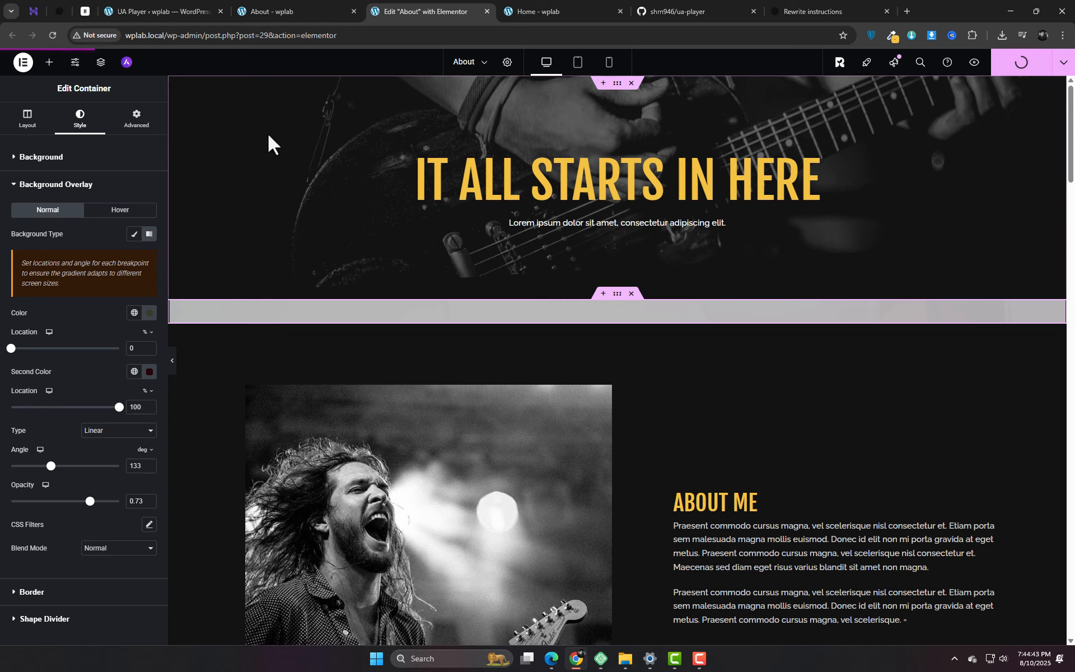
# Reload the About page and check the player section's wider layout and new background.
pyautogui.click(307, 13)
pyautogui.click(328, 35)
pyautogui.press('Return')
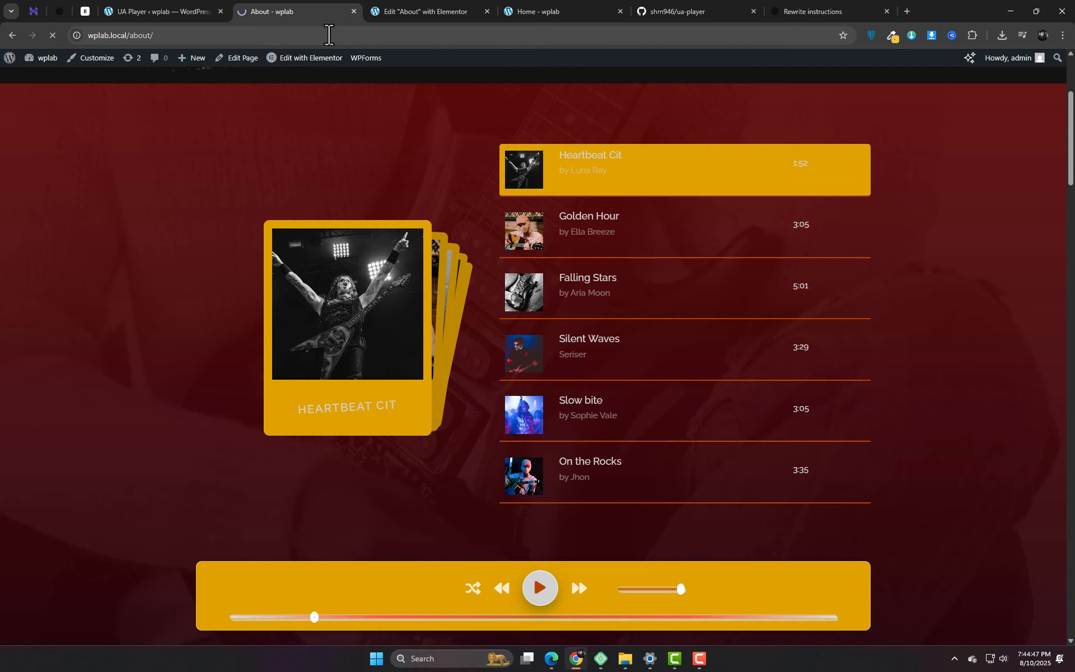
pyautogui.scroll(-4, 1004, 395)
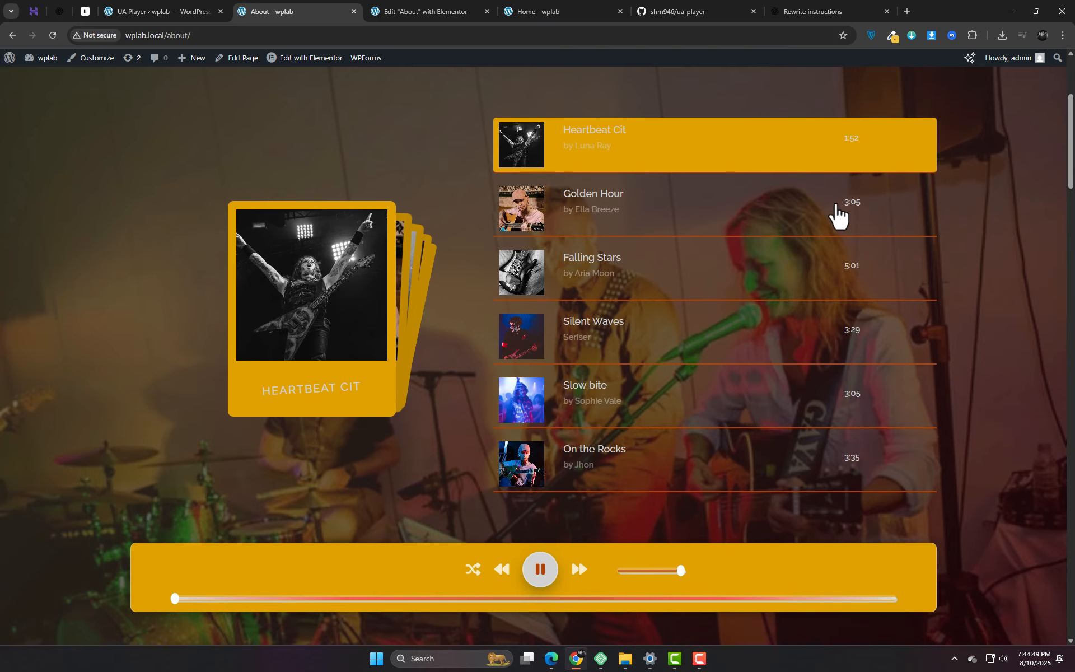
# Open the UA Player color settings and set the Active Color to dark olive (RGB 66, 61, 0).
pyautogui.click(184, 1)
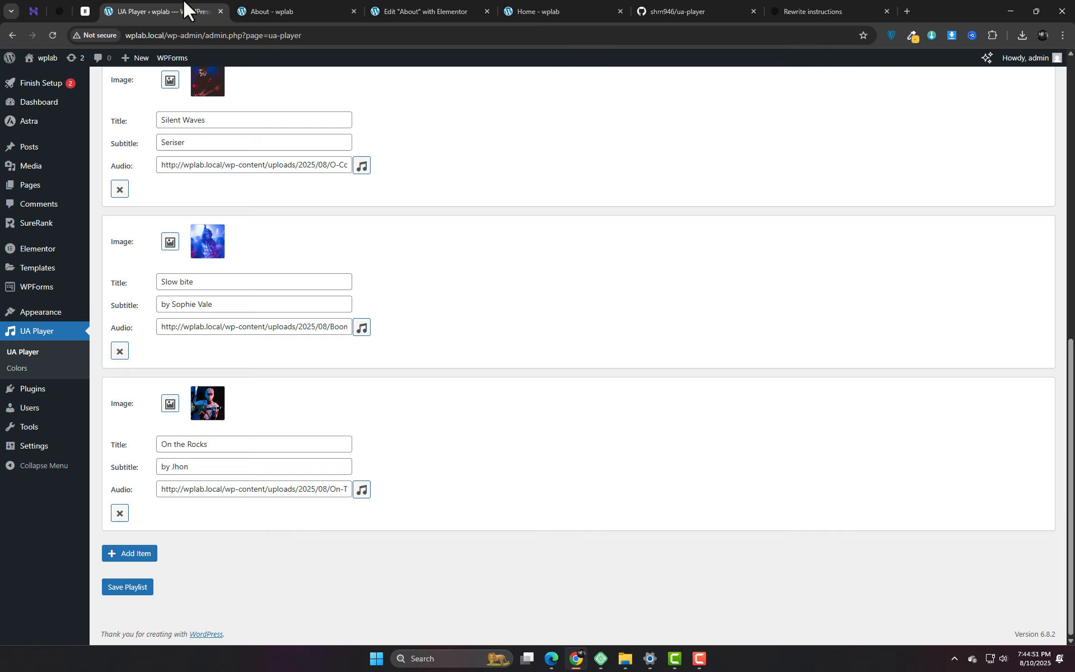
pyautogui.click(19, 370)
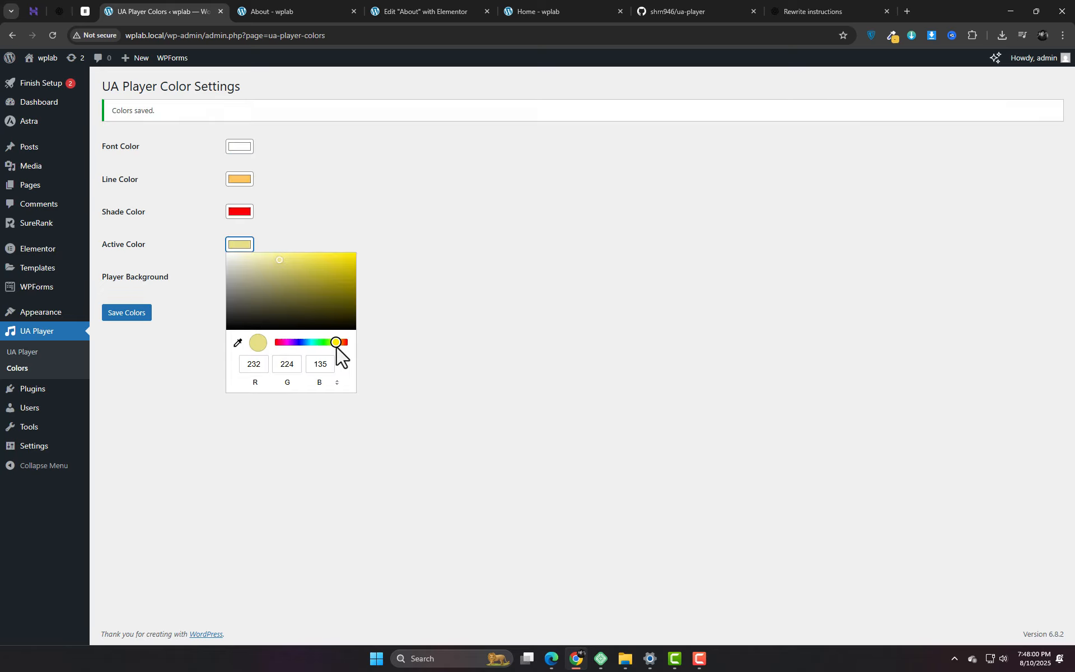
pyautogui.moveTo(335, 322)
pyautogui.mouseDown()
pyautogui.moveTo(321, 243)
pyautogui.moveTo(360, 266)
pyautogui.moveTo(366, 308)
pyautogui.mouseUp()
pyautogui.click(366, 308)
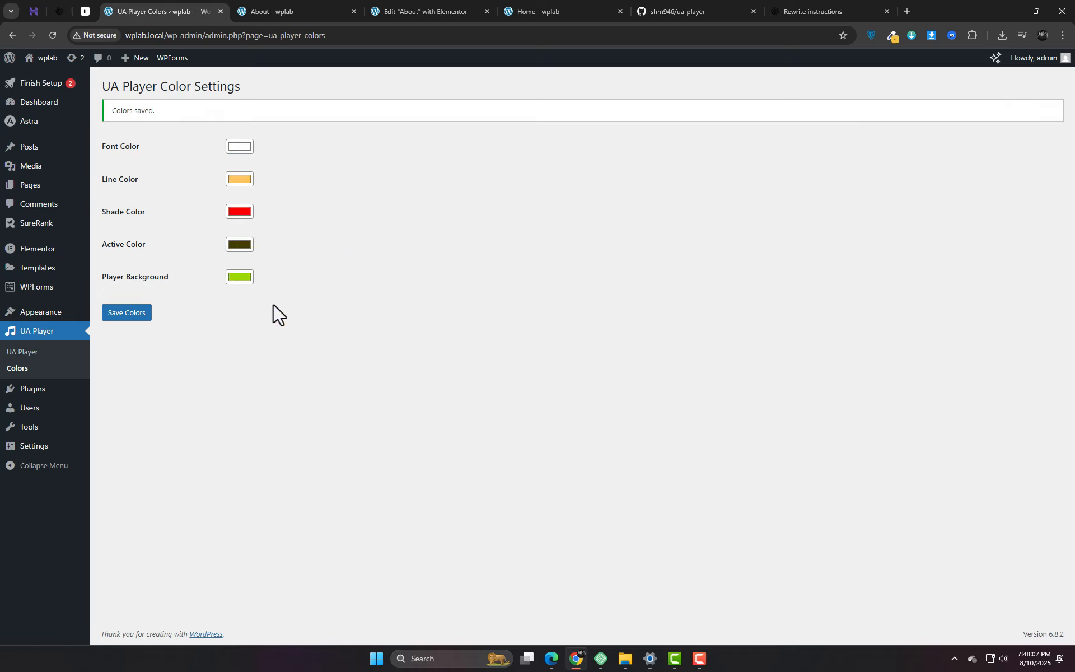
# Match the Player Background to the dark olive Active Color with the eyedropper.
pyautogui.click(241, 277)
pyautogui.click(238, 376)
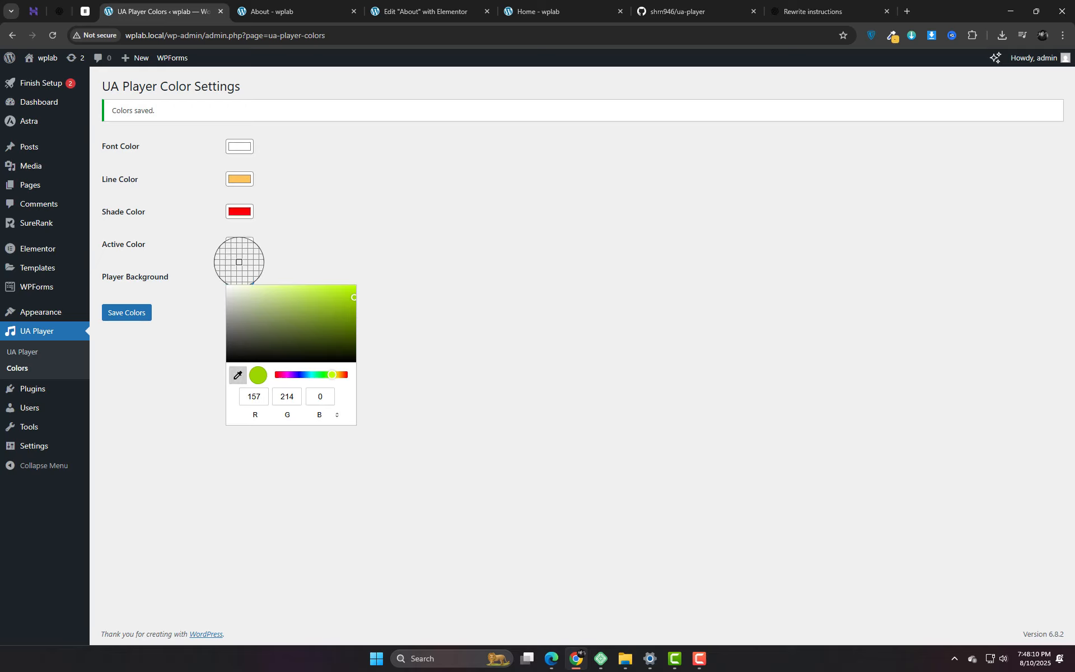
pyautogui.click(242, 243)
# Set the Shade Color to a muted dark red and the Line Color to a pale yellow.
pyautogui.click(239, 211)
pyautogui.click(303, 253)
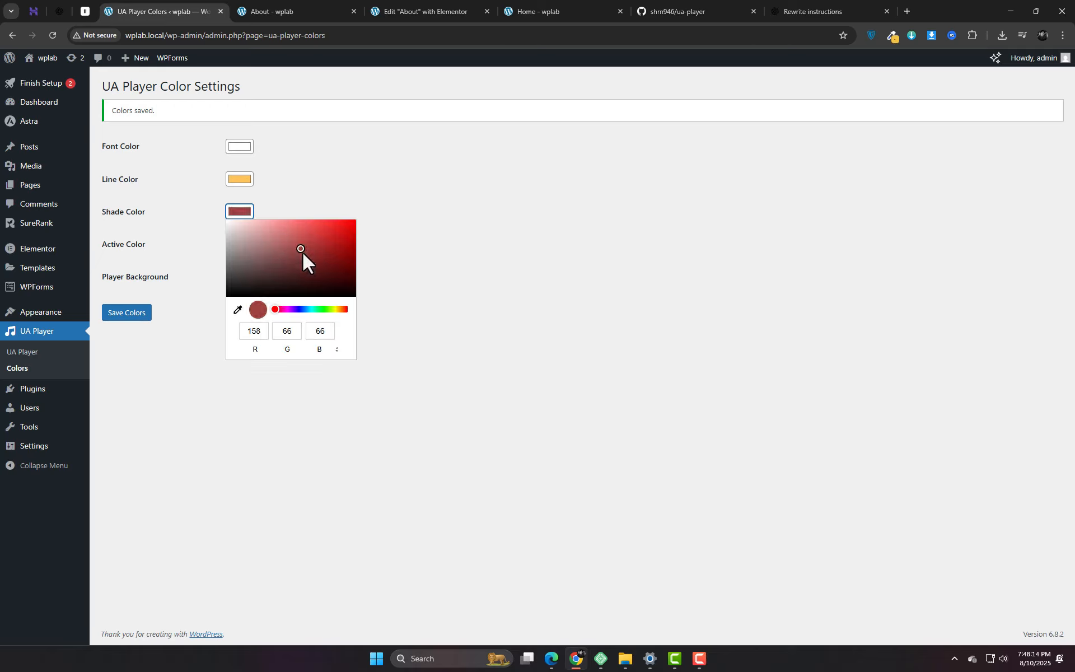
pyautogui.click(379, 251)
pyautogui.click(239, 180)
pyautogui.moveTo(239, 188); pyautogui.dragTo(271, 187)
pyautogui.click(358, 152)
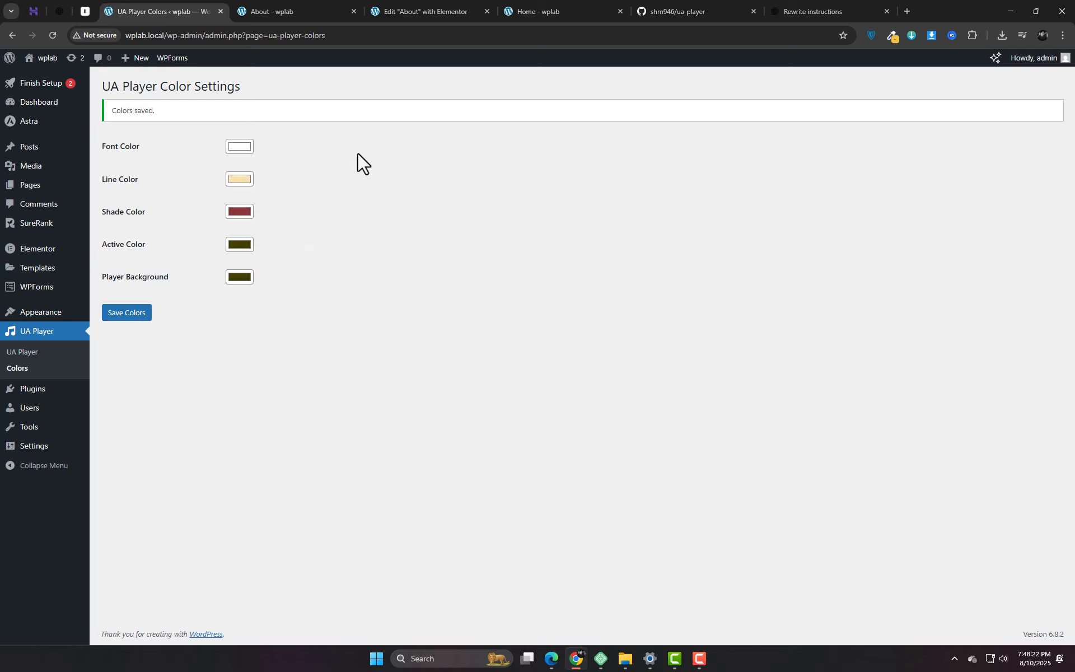
# Set the Player Background to light gray (RGB 184, 184, 184) and the Active Color to a grayish olive sampled with the eyedropper.
pyautogui.click(230, 280)
pyautogui.moveTo(244, 316); pyautogui.dragTo(227, 307)
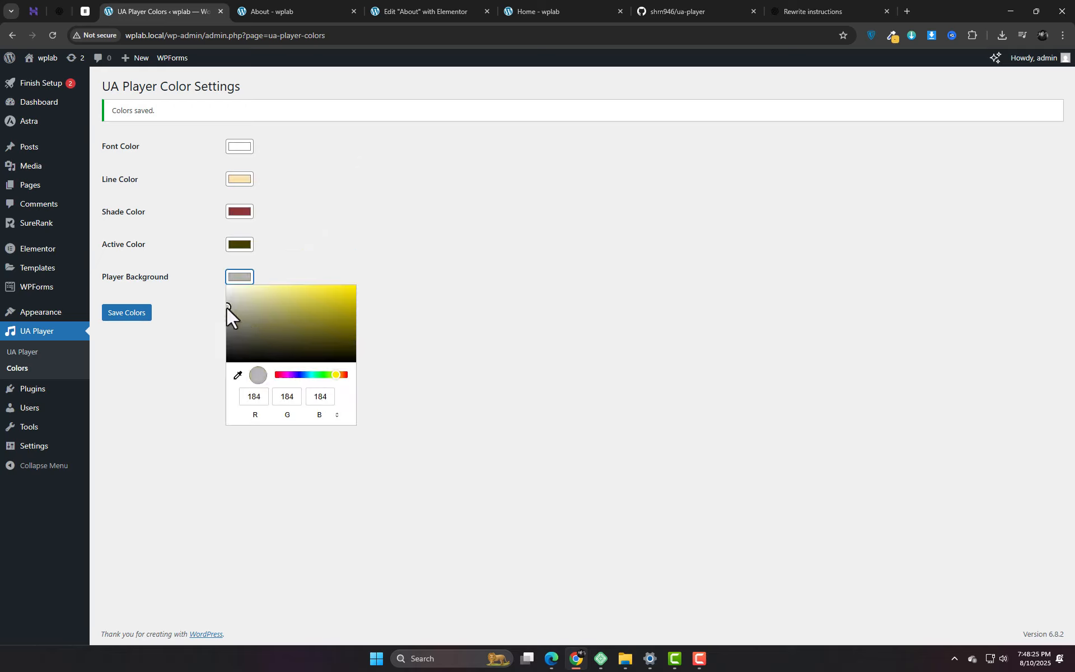
pyautogui.click(257, 255)
pyautogui.click(242, 246)
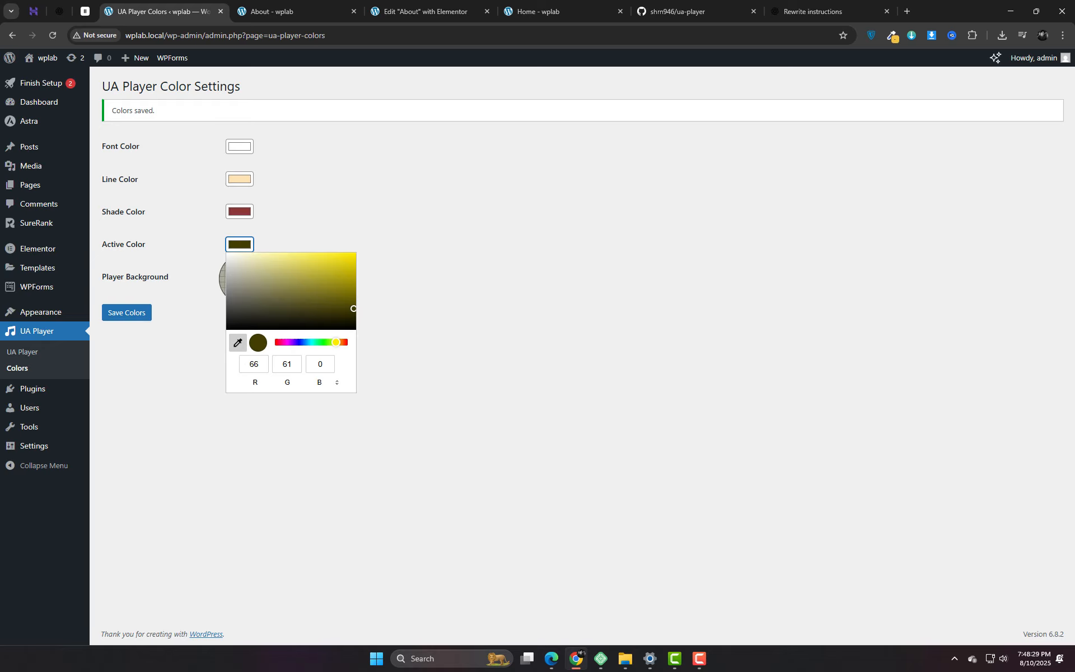
pyautogui.click(238, 278)
pyautogui.click(593, 211)
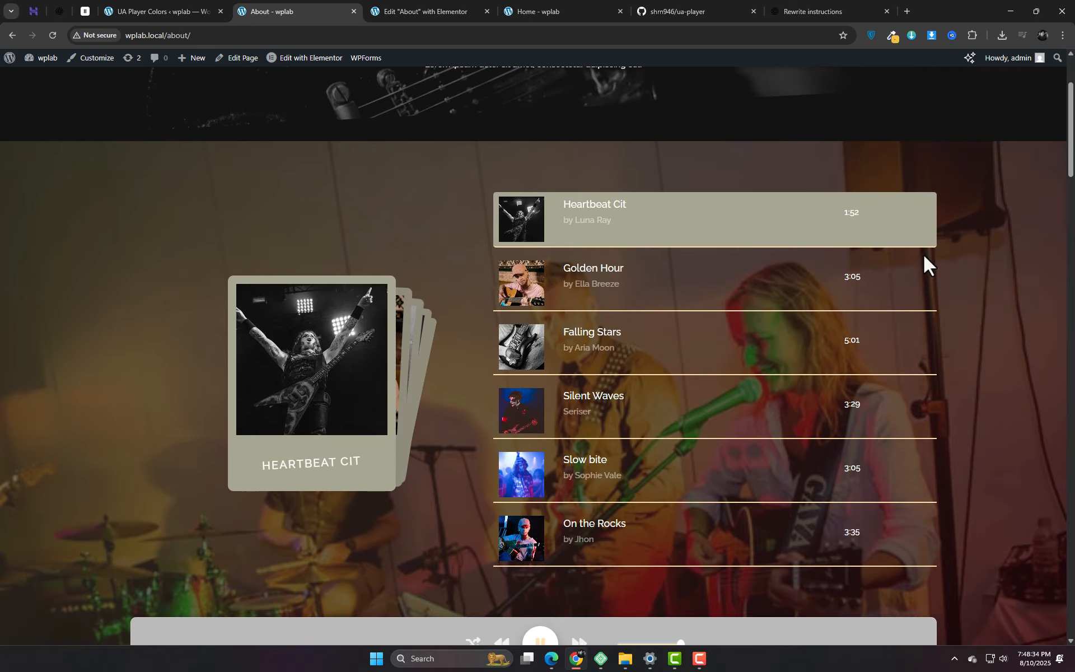
# Check the recolored player on the About page and swipe through the album cards from Heartbeat Cit past Falling Stars.
pyautogui.scroll(-3, 1001, 333)
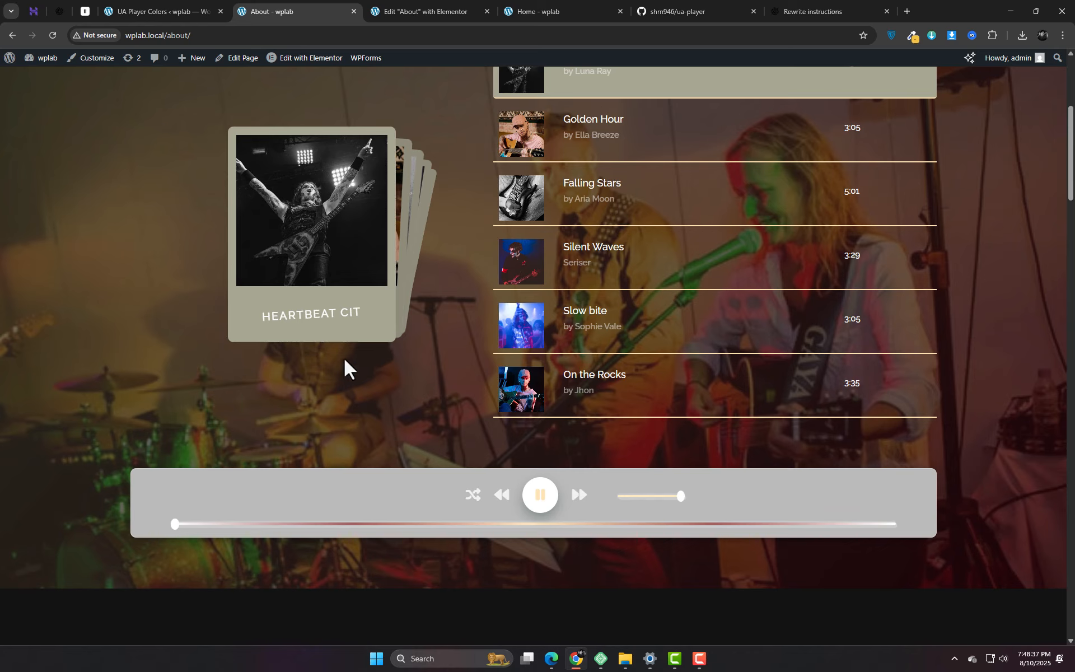
pyautogui.moveTo(343, 320); pyautogui.dragTo(247, 308)
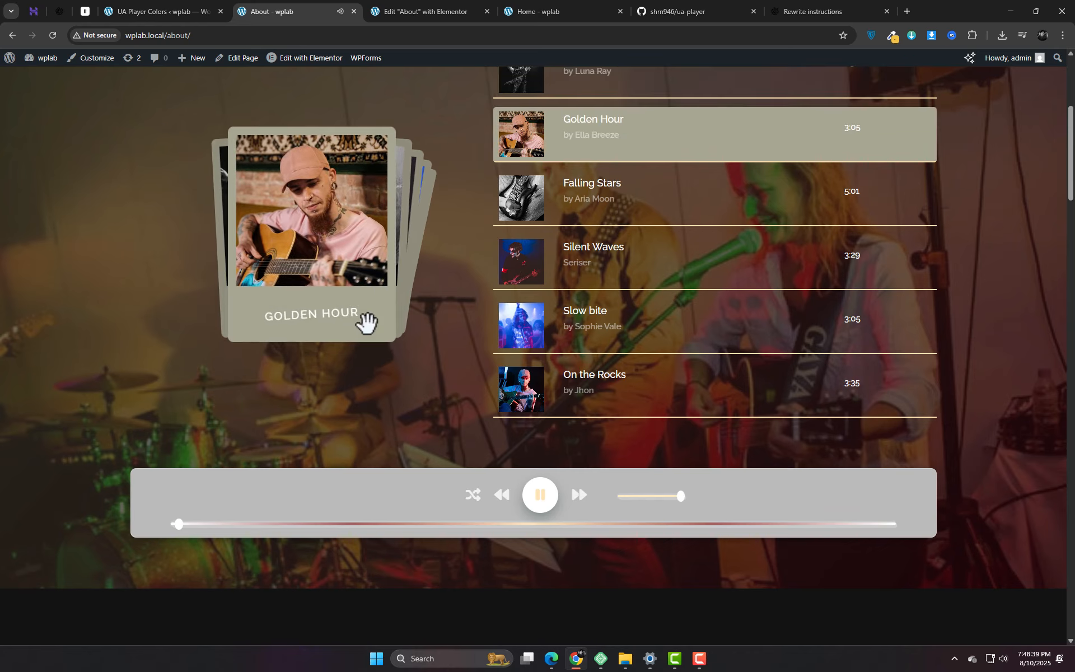
pyautogui.moveTo(367, 322); pyautogui.dragTo(284, 319)
pyautogui.scroll(1, 377, 334)
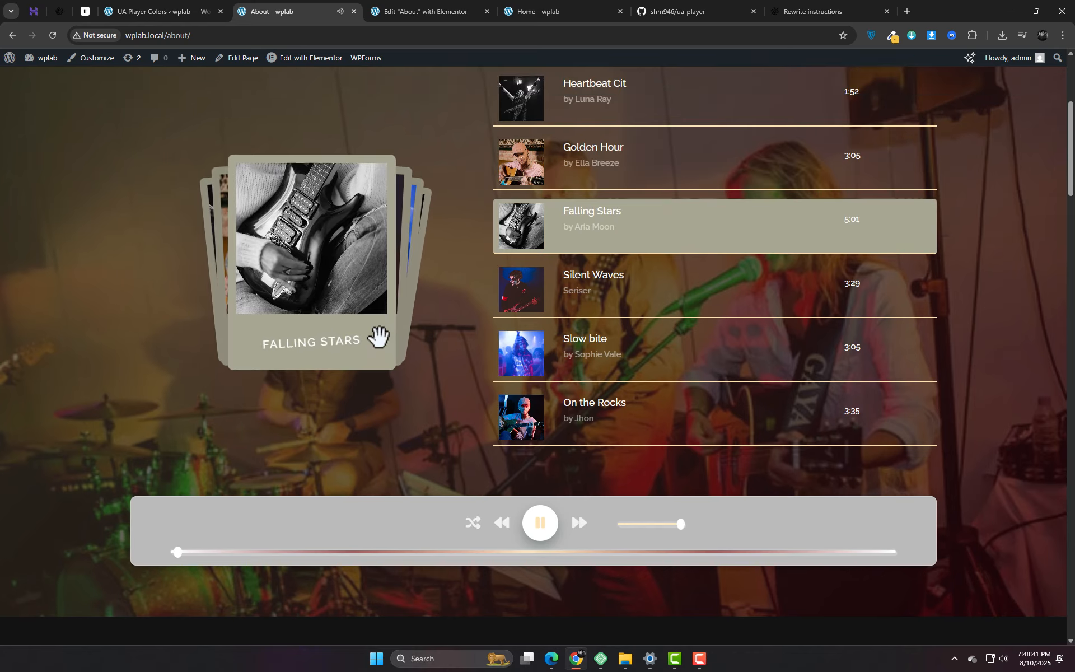
pyautogui.moveTo(343, 376); pyautogui.dragTo(278, 388)
pyautogui.moveTo(351, 390); pyautogui.dragTo(247, 401)
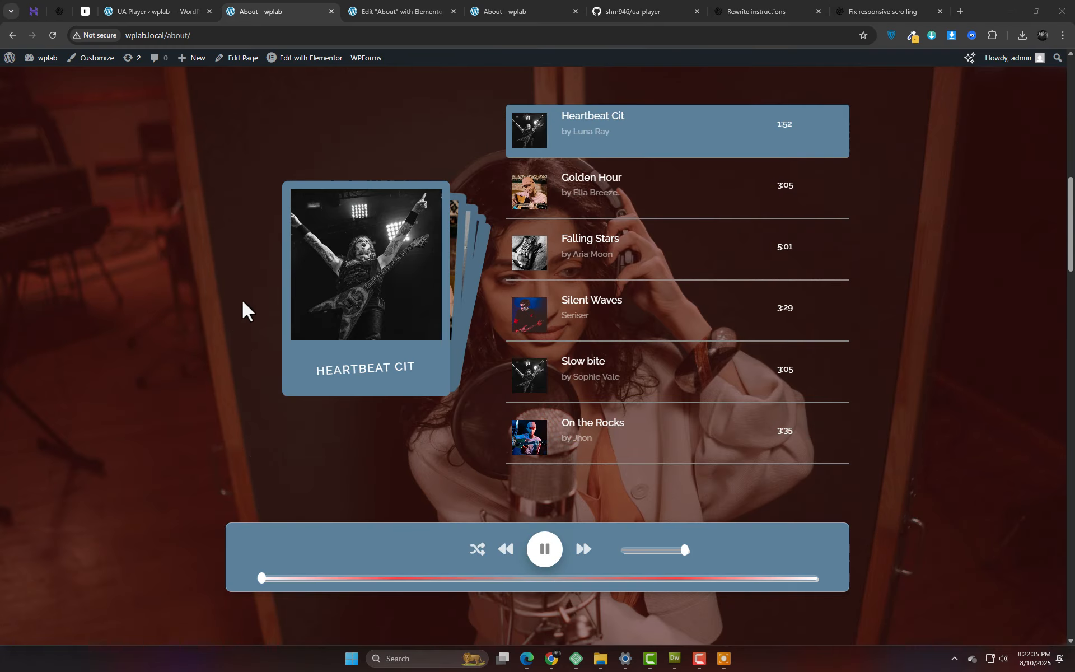
# Test the blue player's playlist by selecting Silent Waves, Slow bite, On the Rocks, Falling Stars, Golden Hour and Heartbeat Cit.
pyautogui.click(584, 313)
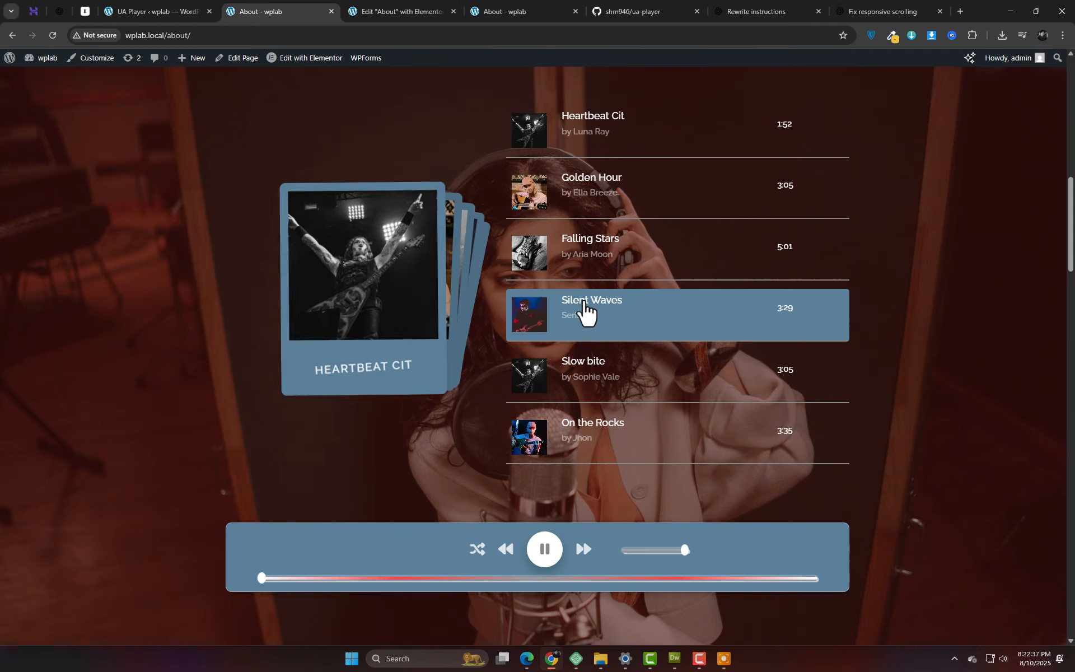
pyautogui.click(605, 384)
pyautogui.click(606, 458)
pyautogui.click(612, 246)
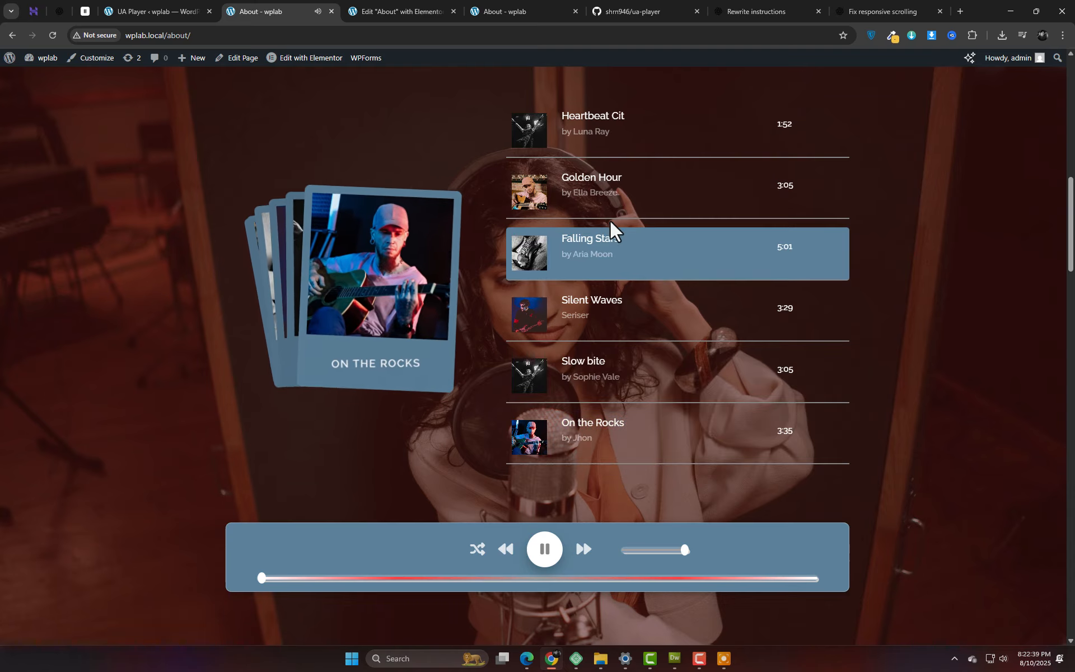
pyautogui.click(616, 200)
pyautogui.click(619, 149)
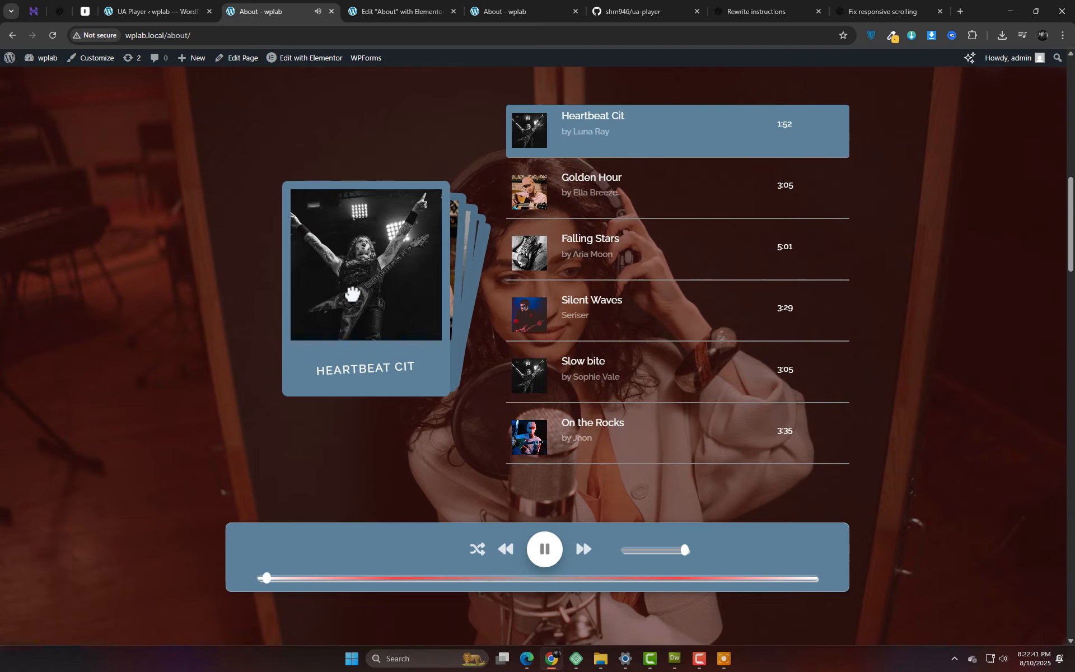
# Swipe the blue player's album cards from Heartbeat Cit forward to On the Rocks.
pyautogui.moveTo(353, 294); pyautogui.dragTo(291, 300)
pyautogui.moveTo(361, 305); pyautogui.dragTo(293, 305)
pyautogui.moveTo(372, 331); pyautogui.dragTo(325, 346)
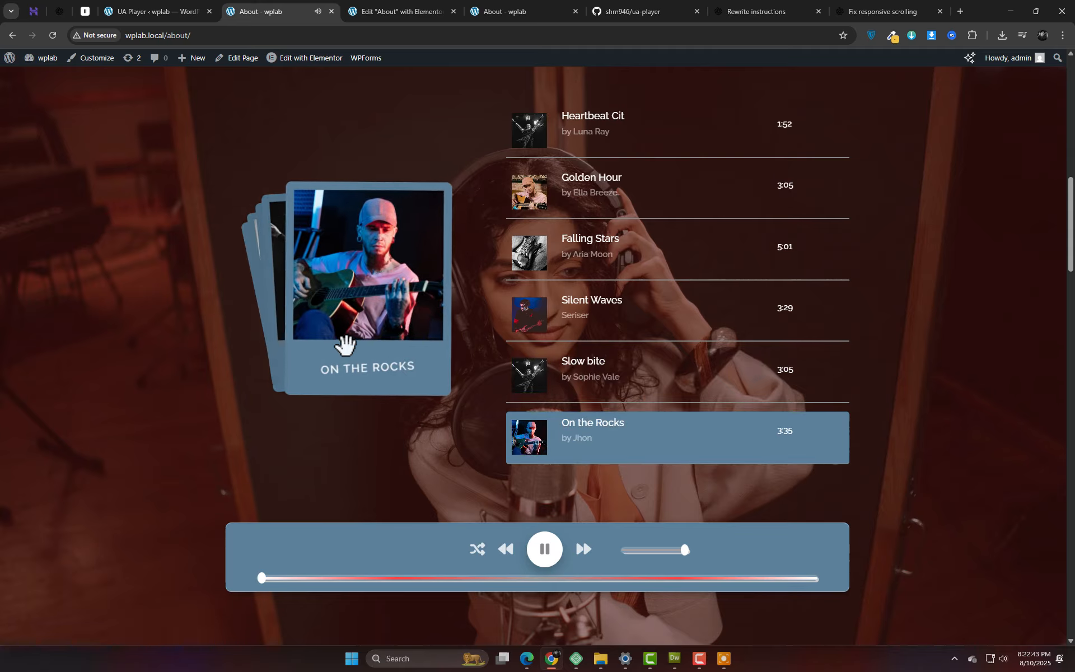